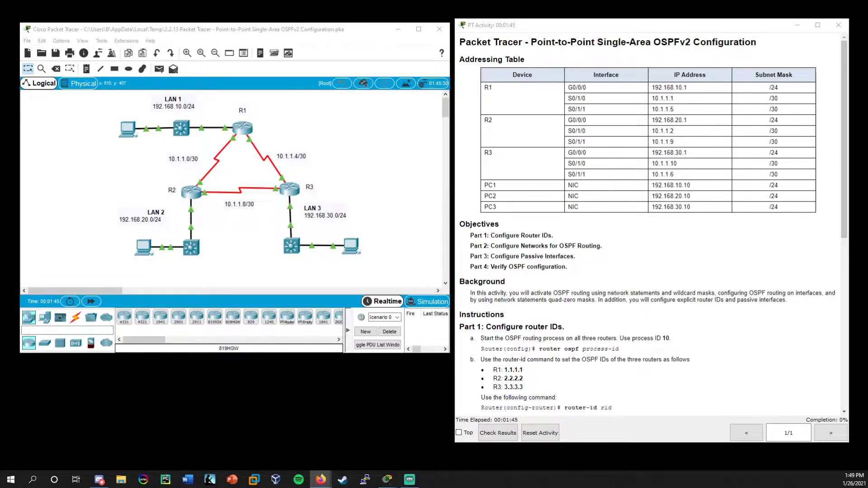
# Scroll the activity instructions down to Part 2 and highlight the Step 1 heading.
pyautogui.click(420, 145)
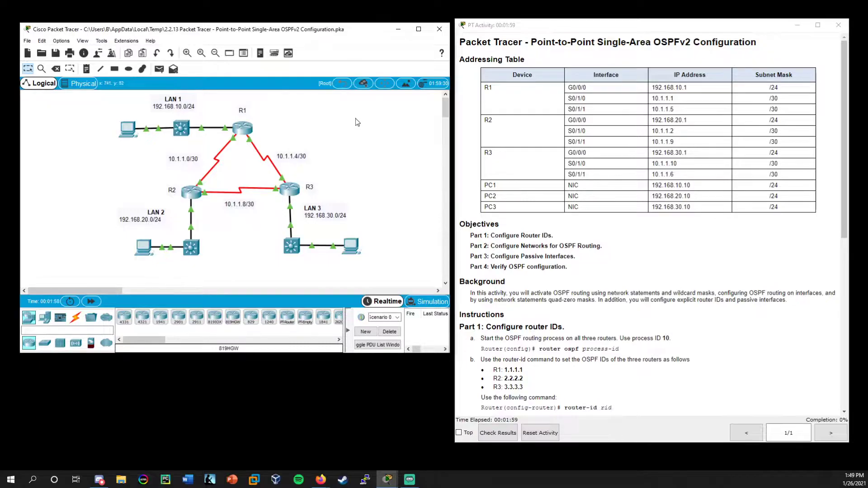
pyautogui.scroll(-8, 599, 244)
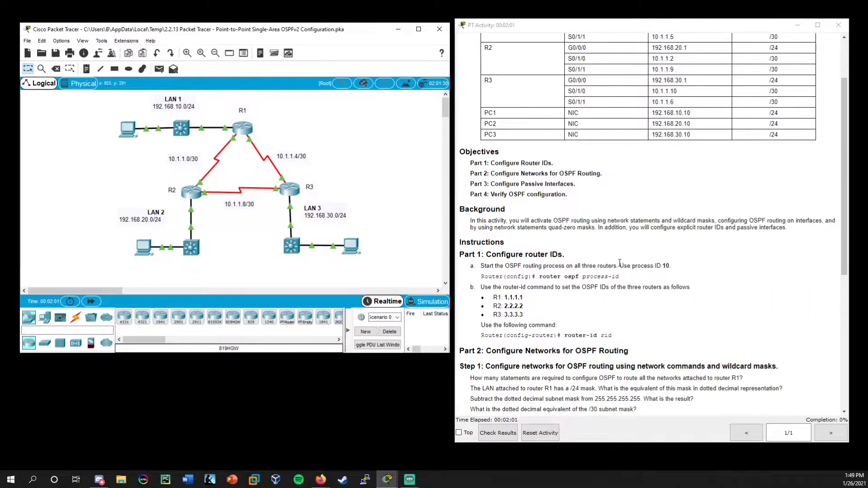
pyautogui.scroll(-3, 619, 261)
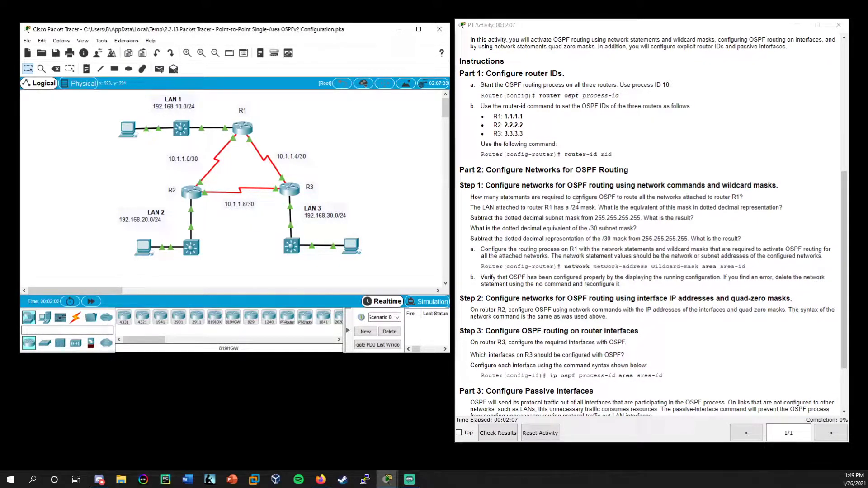
pyautogui.moveTo(637, 186); pyautogui.dragTo(785, 186)
pyautogui.click(726, 185)
pyautogui.click(736, 231)
# Highlight the Step 2 interface-address wording, the Step 3 heading and the Part 3 Passive Interfaces heading.
pyautogui.moveTo(639, 299); pyautogui.dragTo(792, 297)
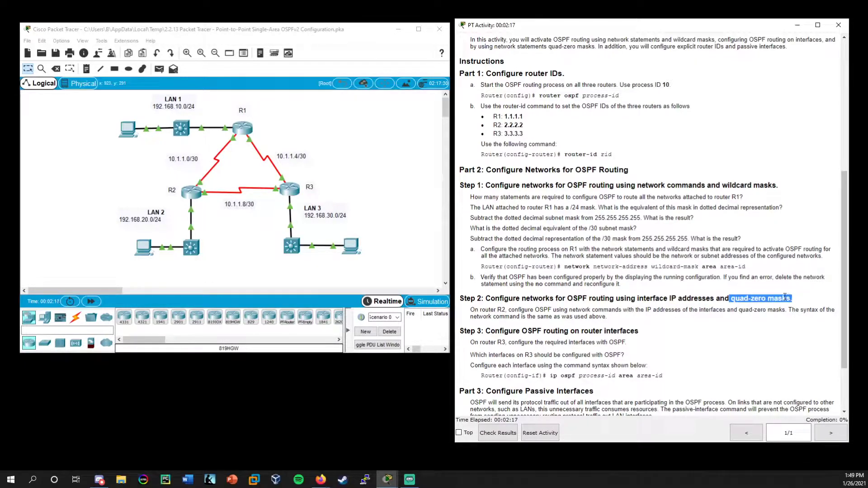
pyautogui.click(787, 298)
pyautogui.scroll(-3, 624, 296)
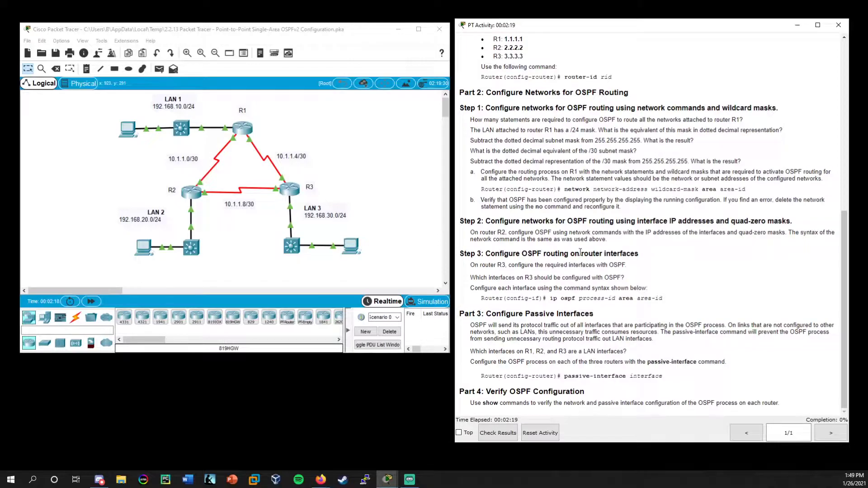
pyautogui.moveTo(581, 253); pyautogui.dragTo(645, 255)
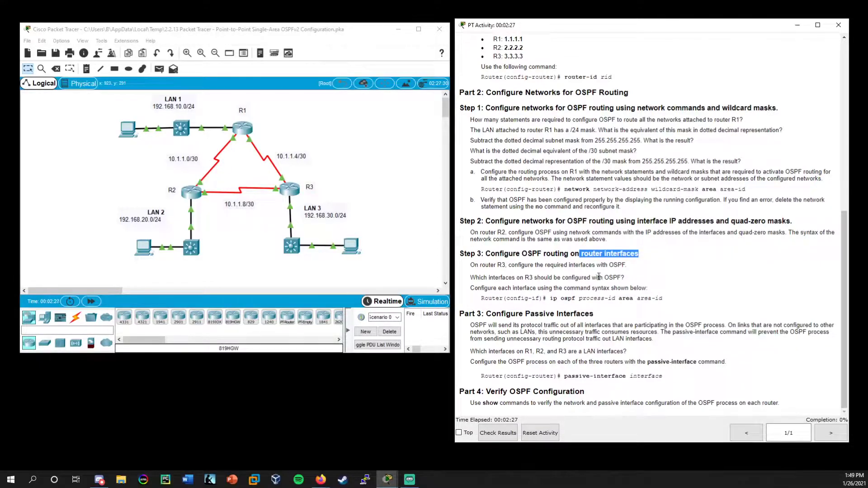
pyautogui.click(578, 319)
pyautogui.moveTo(525, 314); pyautogui.dragTo(597, 322)
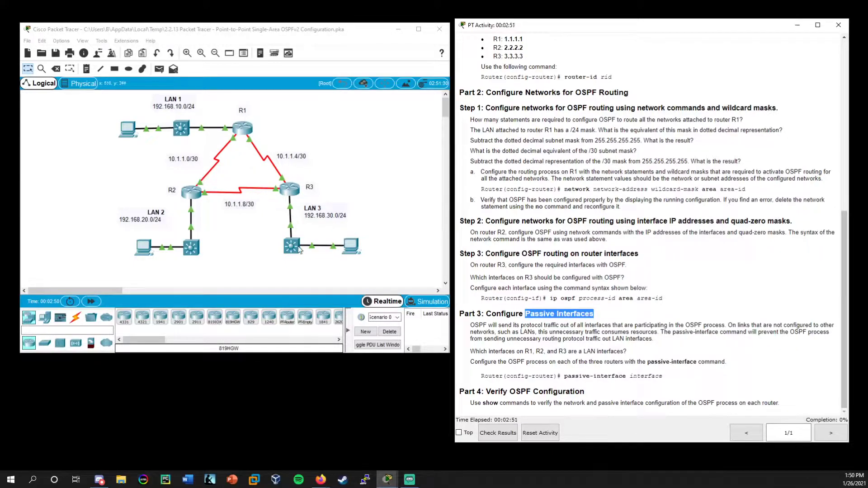
# Glance at the Part 4 heading, then scroll back up to Part 1 of the instructions.
pyautogui.click(621, 317)
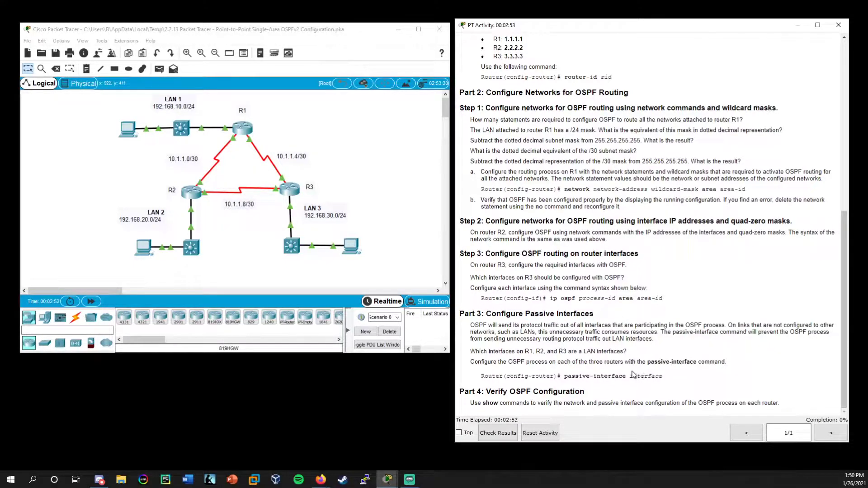
pyautogui.moveTo(601, 394); pyautogui.dragTo(495, 393)
pyautogui.click(552, 347)
pyautogui.scroll(8, 552, 347)
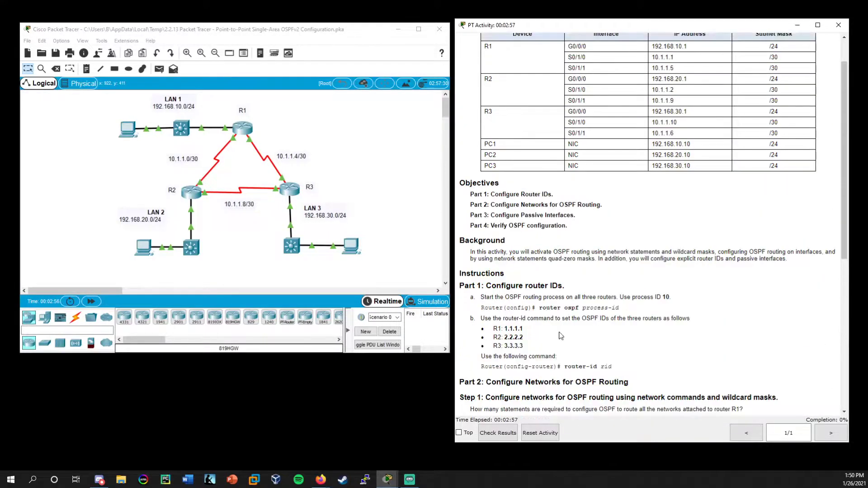
pyautogui.scroll(-2, 560, 333)
pyautogui.moveTo(486, 286); pyautogui.dragTo(566, 286)
pyautogui.click(551, 325)
# Highlight the three router ID bullets for R1, R2 and R3.
pyautogui.moveTo(531, 349); pyautogui.dragTo(490, 329)
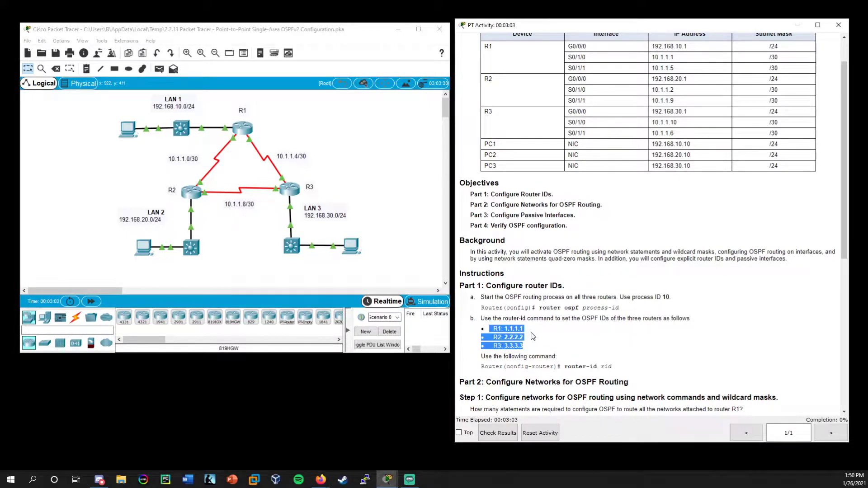
pyautogui.click(529, 347)
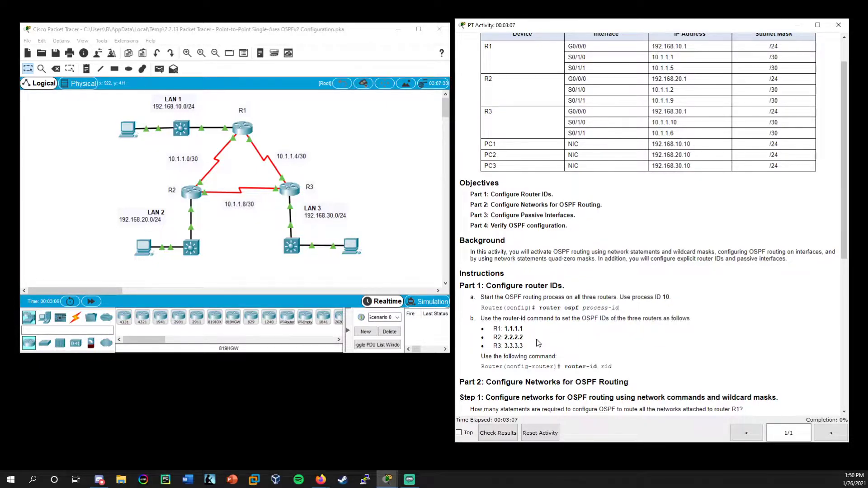
pyautogui.moveTo(525, 337); pyautogui.dragTo(480, 329)
pyautogui.click(503, 332)
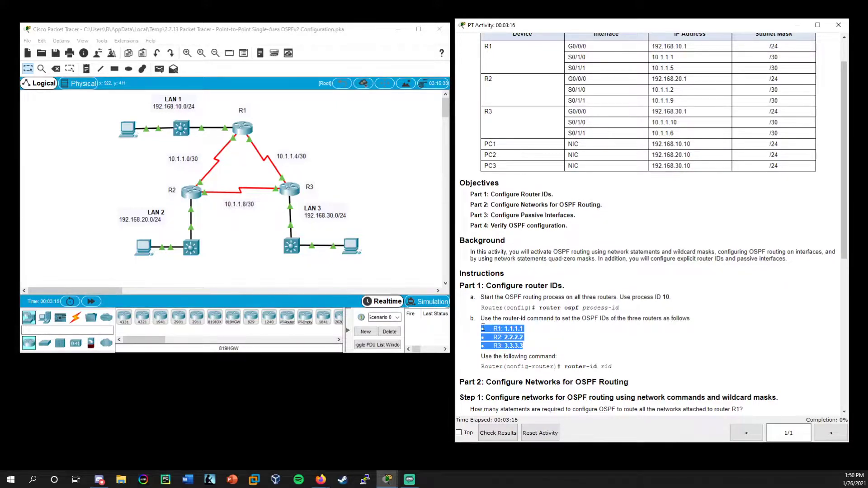
pyautogui.click(521, 337)
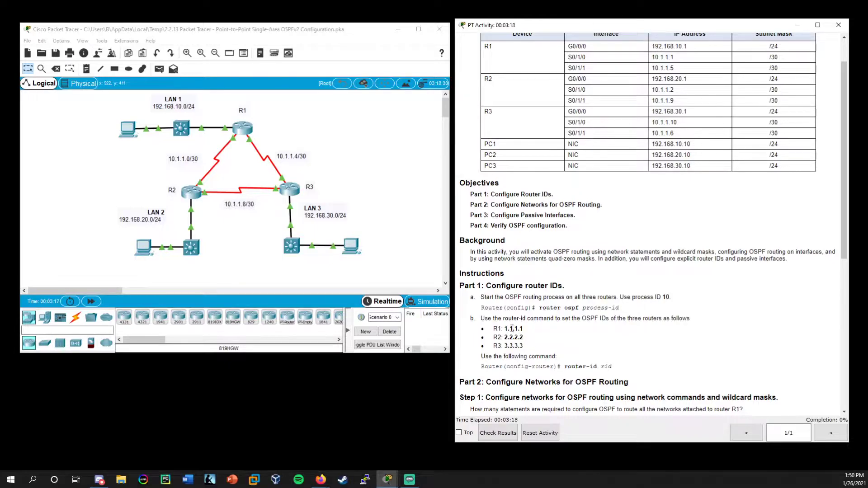
# Highlight the R1: 1.1.1.1 and R2: 2.2.2.2 router ID lines individually.
pyautogui.moveTo(505, 328); pyautogui.dragTo(528, 334)
pyautogui.click(527, 335)
pyautogui.moveTo(497, 337); pyautogui.dragTo(528, 340)
pyautogui.click(529, 344)
pyautogui.moveTo(523, 328); pyautogui.dragTo(505, 337)
pyautogui.click(527, 319)
pyautogui.moveTo(524, 338); pyautogui.dragTo(499, 329)
pyautogui.click(527, 348)
# Open R1's console and enter global configuration mode with enable and conf t.
pyautogui.click(240, 130)
pyautogui.moveTo(453, 97); pyautogui.dragTo(306, 105)
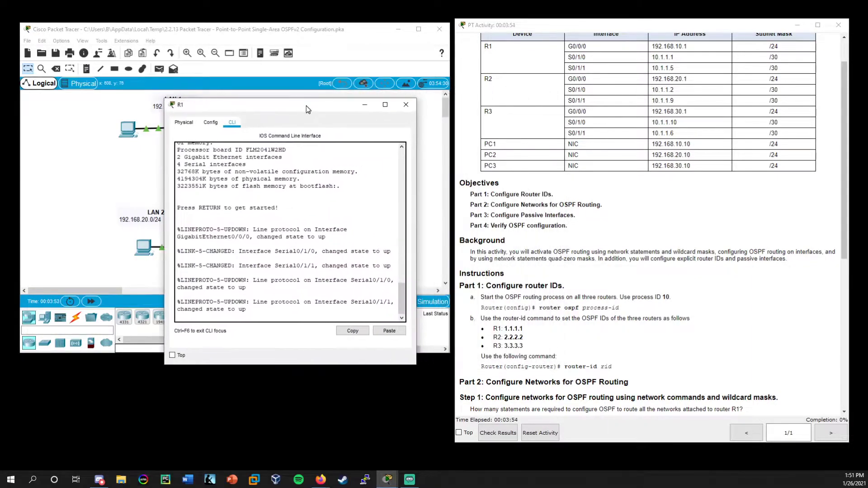
pyautogui.click(319, 320)
pyautogui.press('Return')
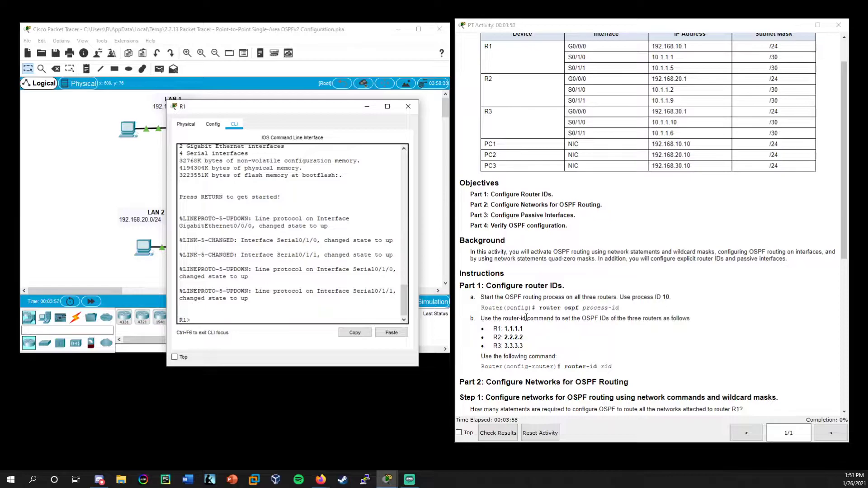
pyautogui.write('enable')
pyautogui.press('Return')
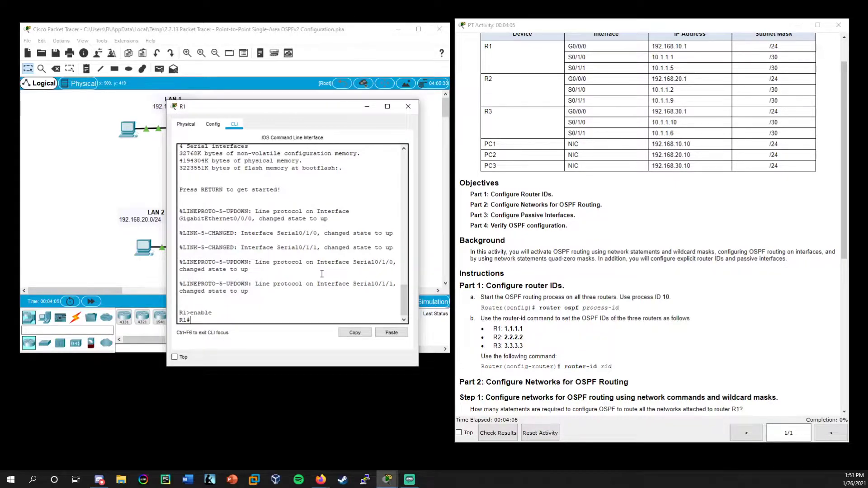
pyautogui.write('conf t')
pyautogui.press('Return')
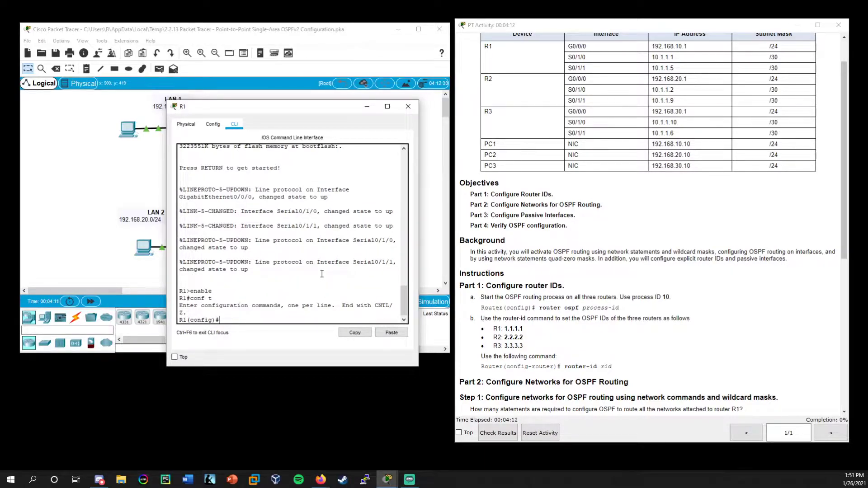
# Start OSPF process 10 on R1, checking the process ID in the instructions.
pyautogui.write('router ospf')
pyautogui.moveTo(619, 308); pyautogui.dragTo(584, 308)
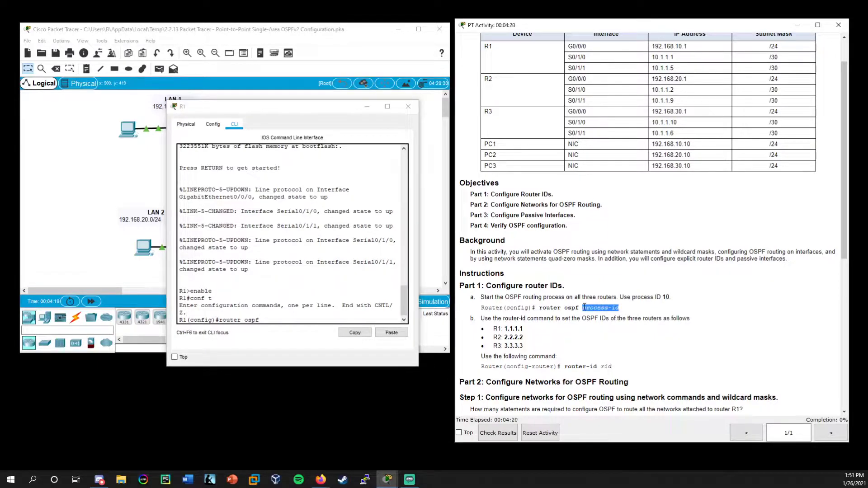
pyautogui.moveTo(662, 298); pyautogui.dragTo(676, 302)
pyautogui.click(303, 319)
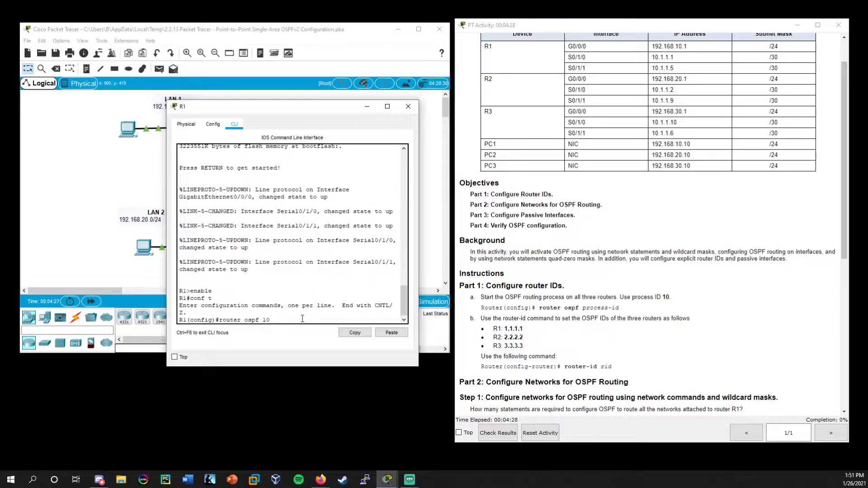
pyautogui.write('10')
pyautogui.press('Return')
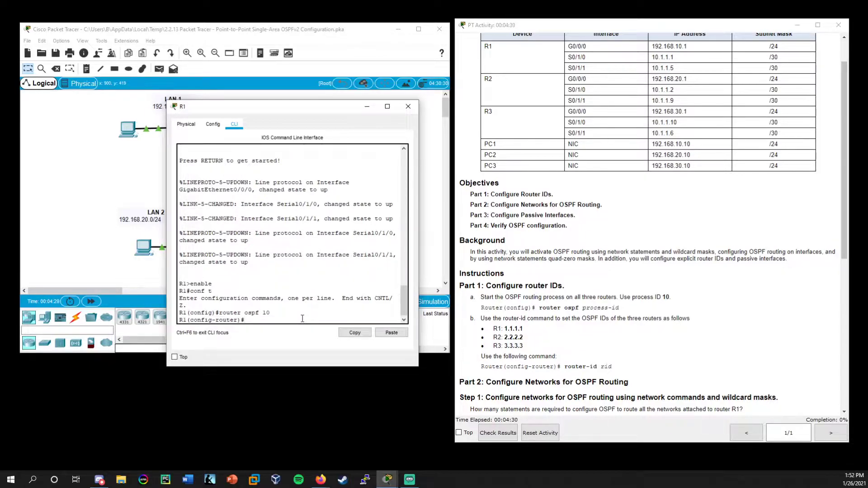
# Set R1's OSPF router ID to 1.1.1.1.
pyautogui.moveTo(334, 109); pyautogui.dragTo(334, 131)
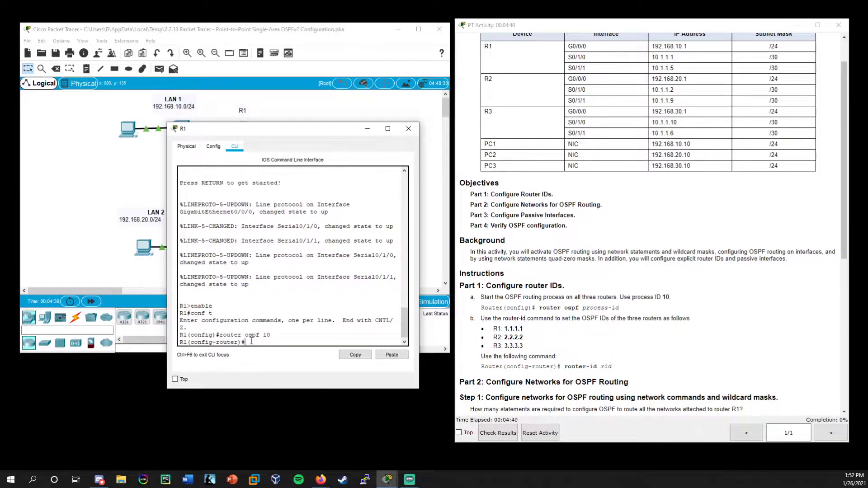
pyautogui.moveTo(190, 342); pyautogui.dragTo(242, 342)
pyautogui.click(243, 342)
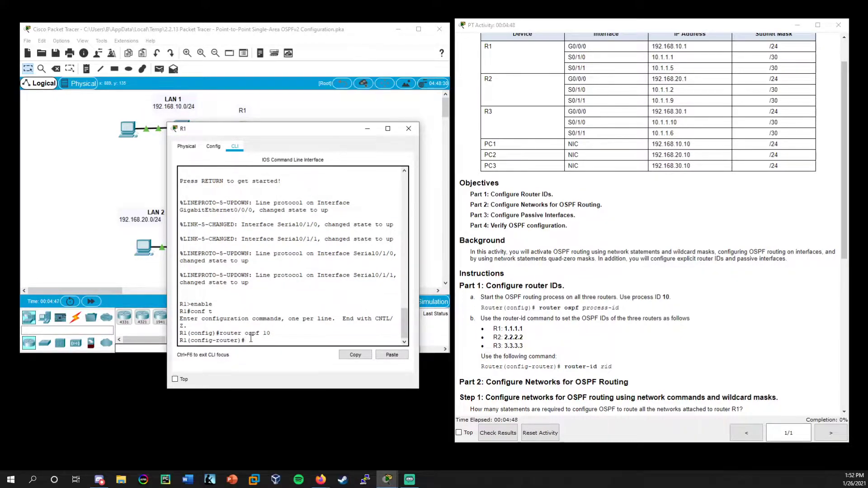
pyautogui.write('router-id 1.1.1.1')
pyautogui.press('Return')
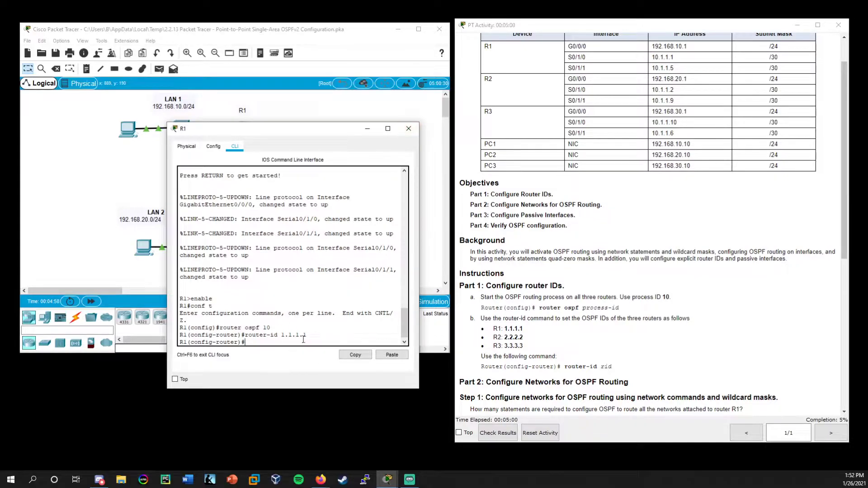
# Close R1's console and start OSPF process 10 on R2 via en and conf t.
pyautogui.click(409, 128)
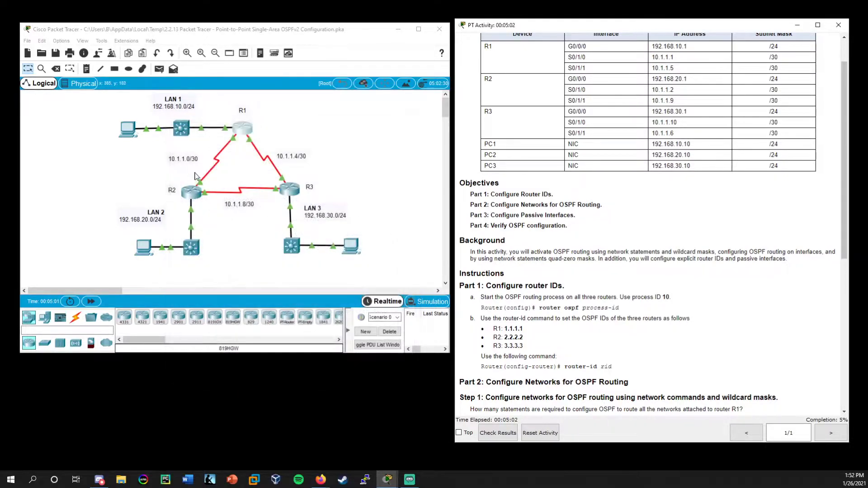
pyautogui.click(191, 191)
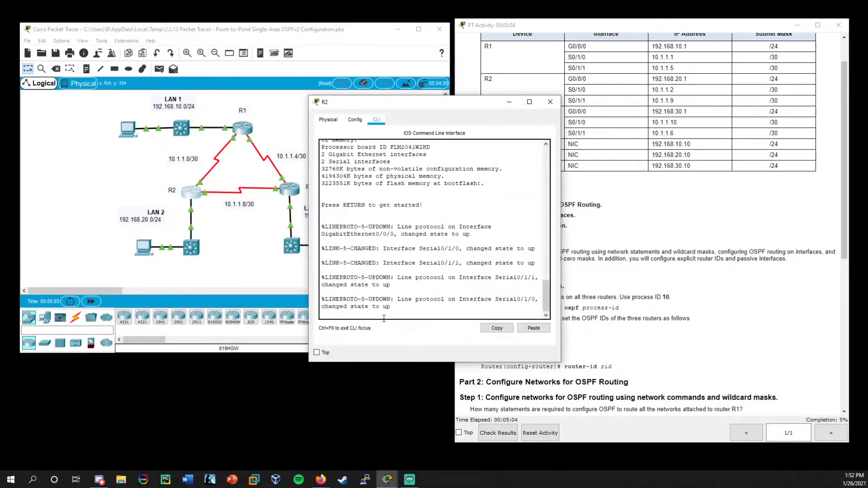
pyautogui.press('Return')
pyautogui.write('en')
pyautogui.press('Return')
pyautogui.write('c')
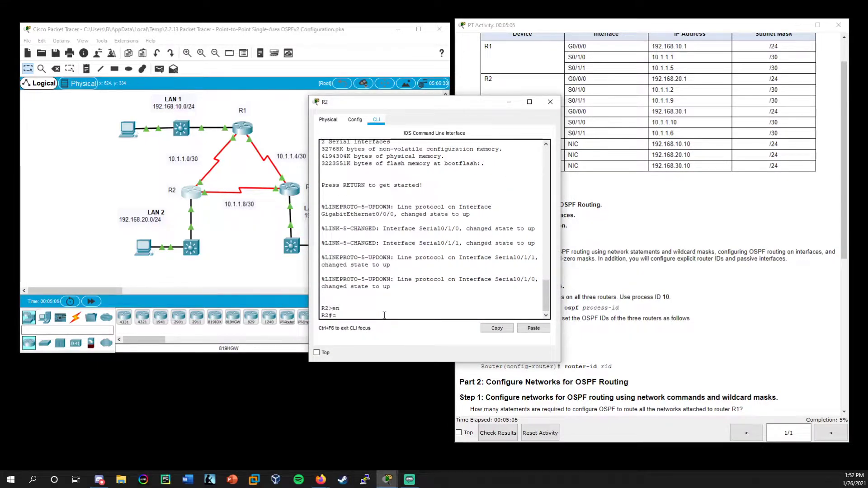
pyautogui.write('onf t')
pyautogui.press('Return')
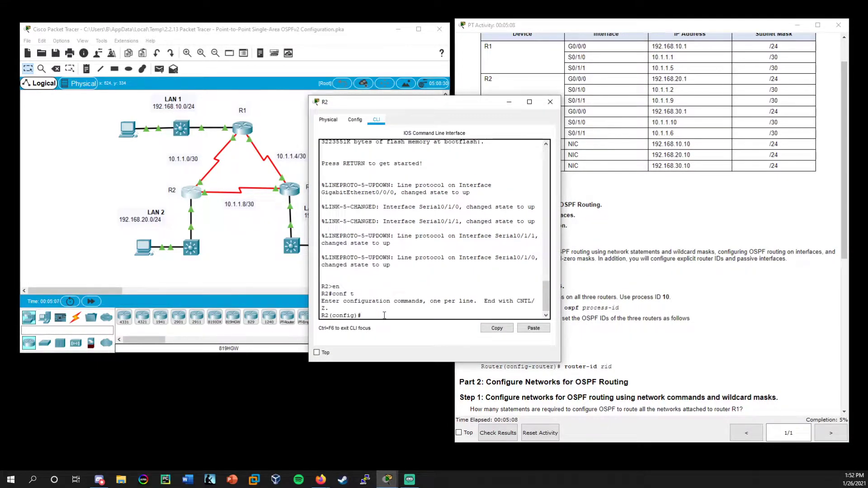
pyautogui.write('router ospf 10')
pyautogui.press('Return')
# Set R2's OSPF router ID to 2.2.2.2.
pyautogui.moveTo(461, 103); pyautogui.dragTo(322, 123)
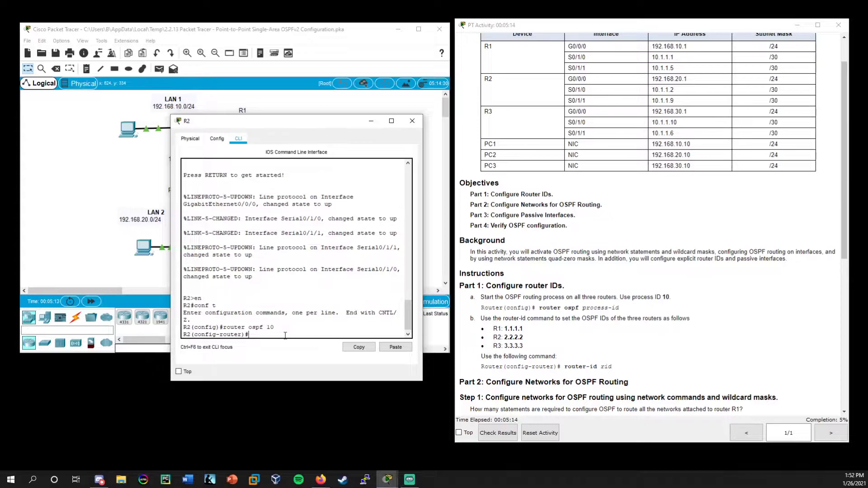
pyautogui.write('rout')
pyautogui.press('Tab')
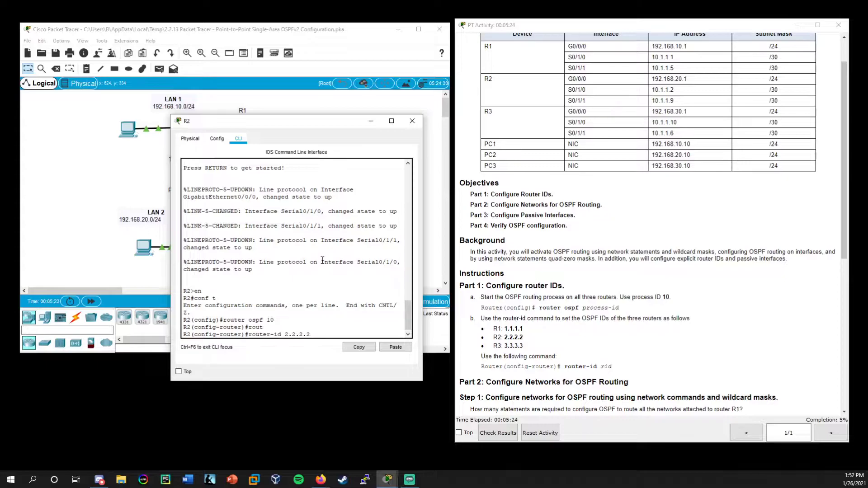
pyautogui.press('Return')
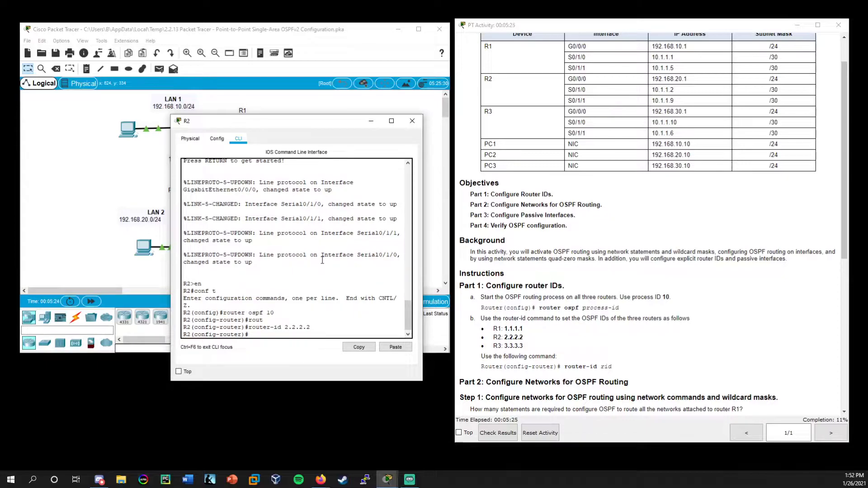
# Close R2's console and start OSPF process 10 on R3 via en and conf t.
pyautogui.click(412, 121)
pyautogui.click(294, 190)
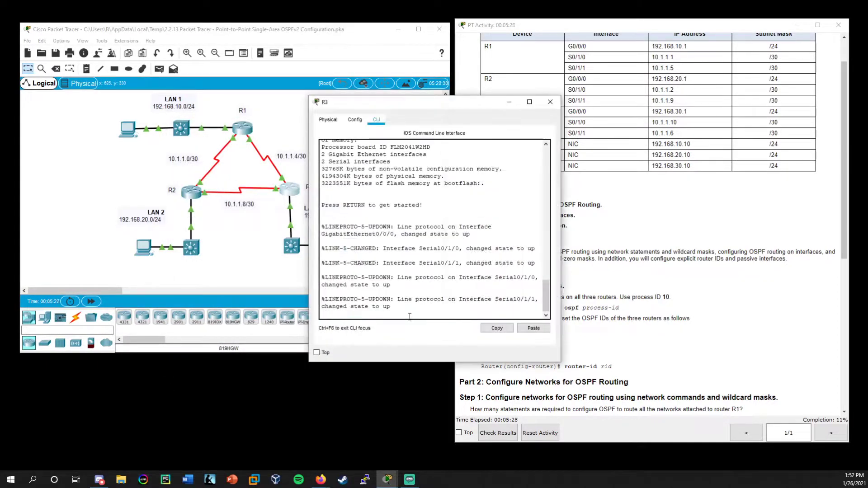
pyautogui.press('Return')
pyautogui.write('en')
pyautogui.press('Return')
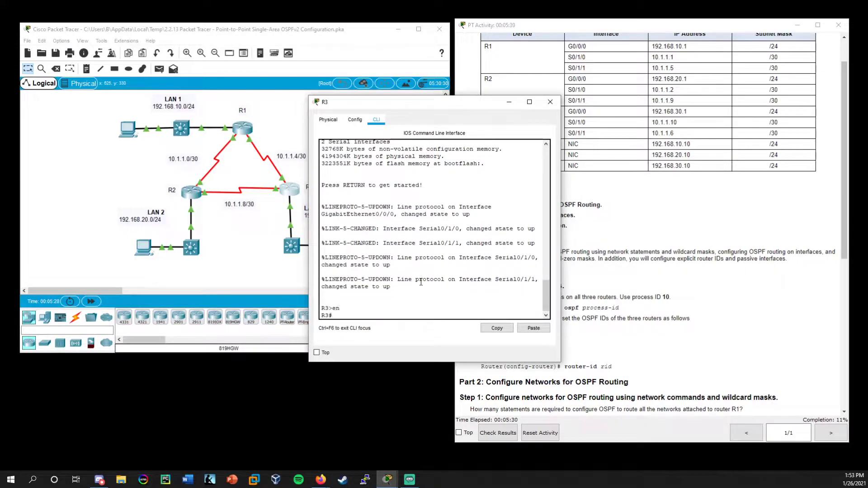
pyautogui.write('conf t')
pyautogui.press('Return')
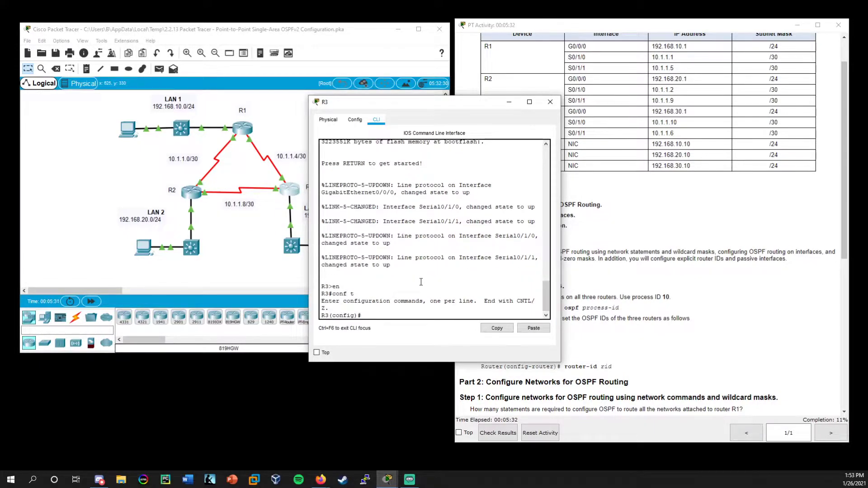
pyautogui.write('router ospf 10')
pyautogui.press('Return')
# Set R3's OSPF router ID to 3.3.3.3 and close R3's window.
pyautogui.write('uter)#router')
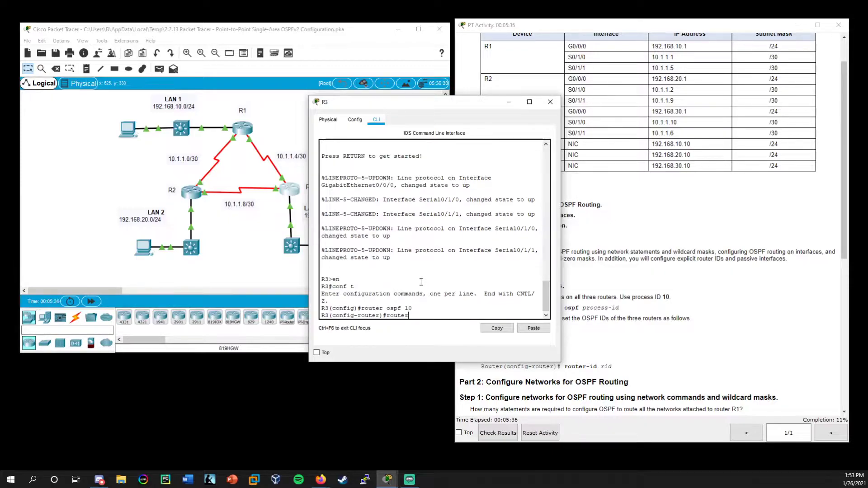
pyautogui.press('Tab')
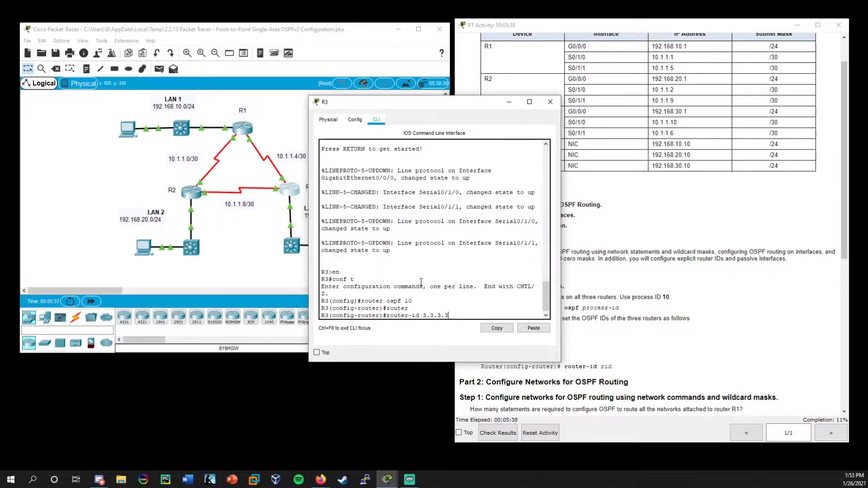
pyautogui.press('Return')
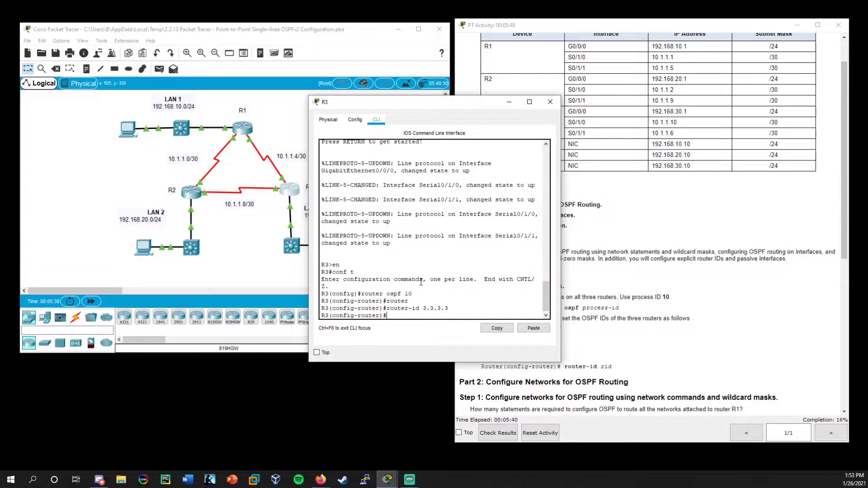
pyautogui.click(550, 101)
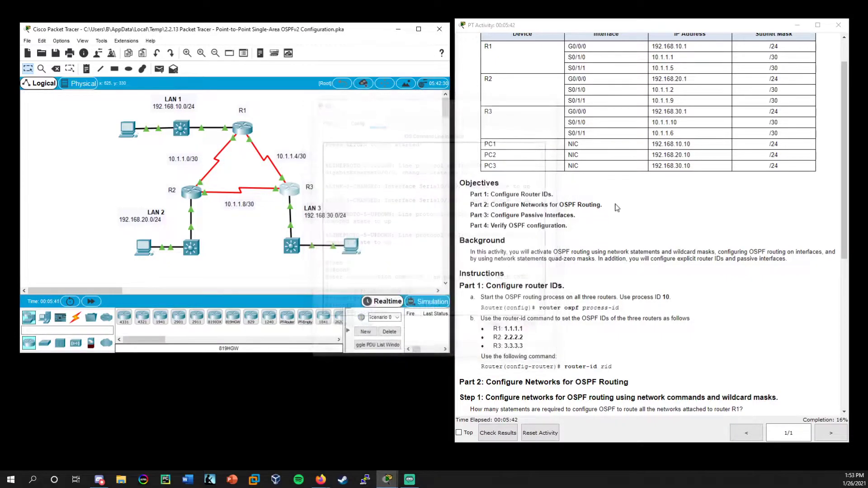
# Scroll to Part 2 Step 1 and highlight OSPF and 'wildcard masks' in its heading.
pyautogui.moveTo(461, 286); pyautogui.dragTo(587, 289)
pyautogui.click(595, 291)
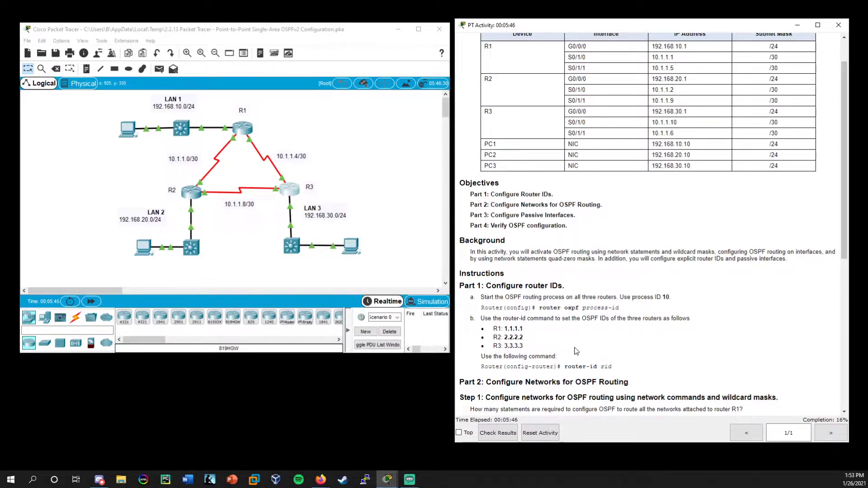
pyautogui.scroll(-4, 577, 344)
pyautogui.scroll(-1, 573, 276)
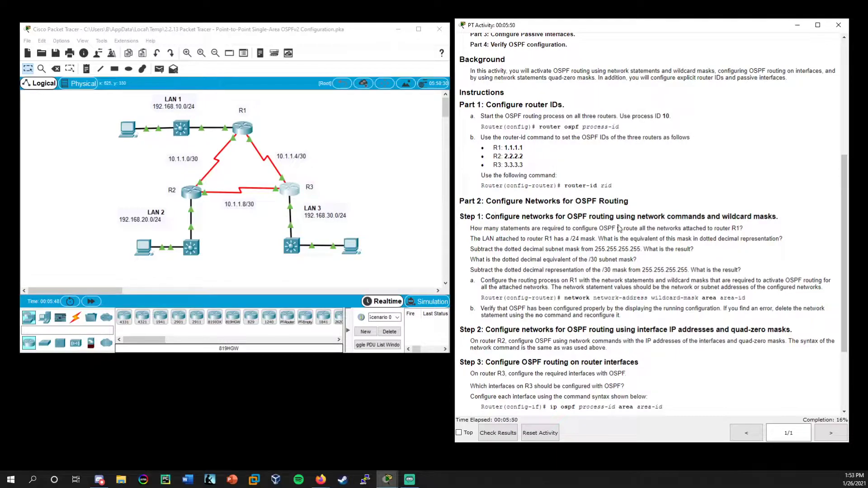
pyautogui.moveTo(567, 218); pyautogui.dragTo(699, 219)
pyautogui.click(706, 219)
pyautogui.moveTo(631, 218); pyautogui.dragTo(665, 218)
pyautogui.click(670, 224)
pyautogui.scroll(5, 656, 261)
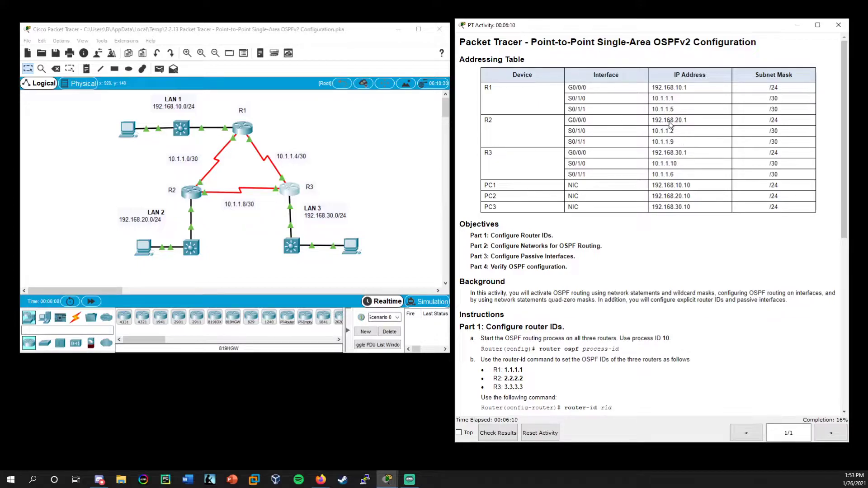
pyautogui.scroll(-5, 620, 323)
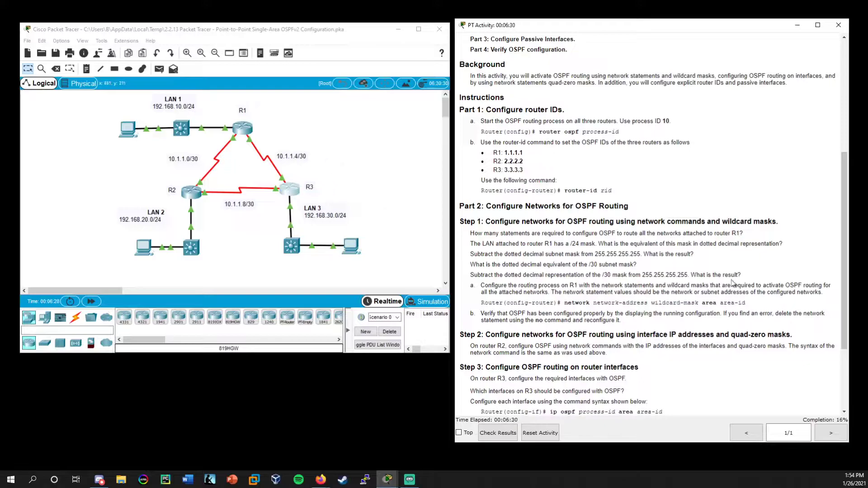
pyautogui.moveTo(721, 222); pyautogui.dragTo(780, 223)
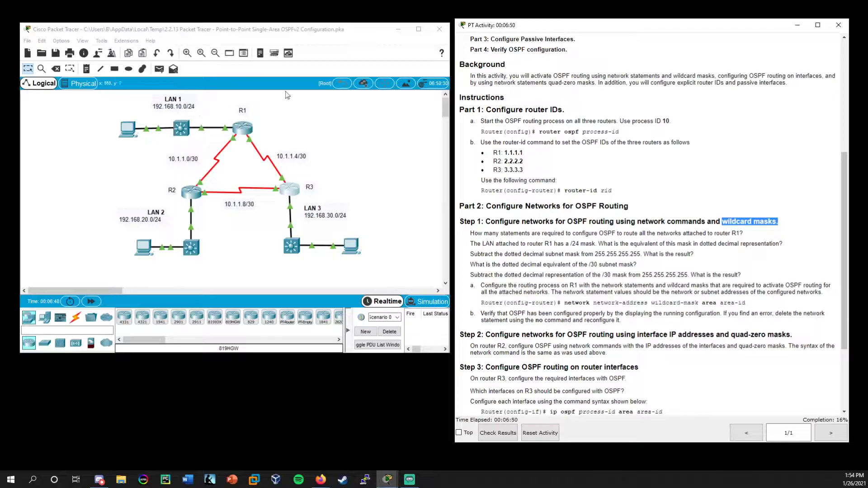
# In a new Notepad note, write the masks 255.255.255.255 and 255.255.255.0 on two lines.
pyautogui.click(653, 234)
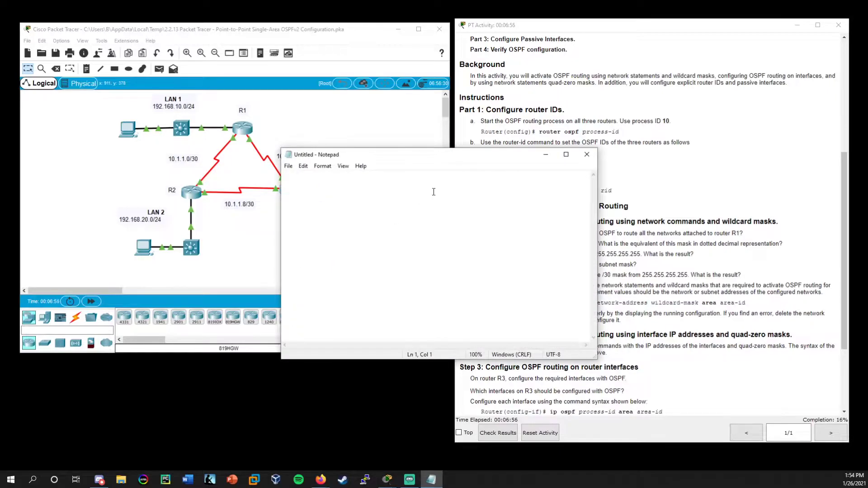
pyautogui.moveTo(454, 154); pyautogui.dragTo(504, 187)
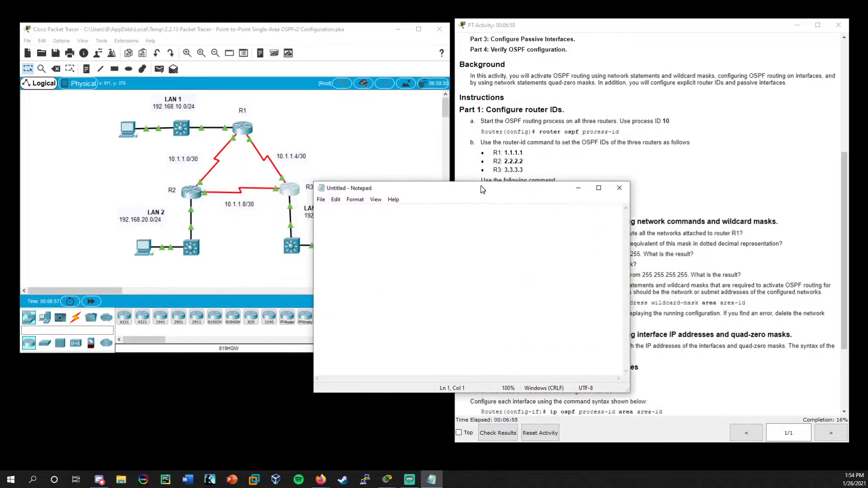
pyautogui.write('255.25')
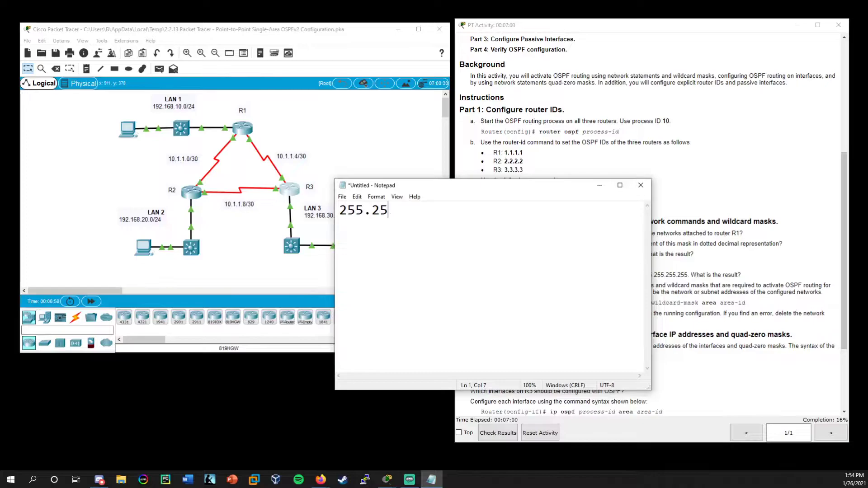
pyautogui.write('5.255.255')
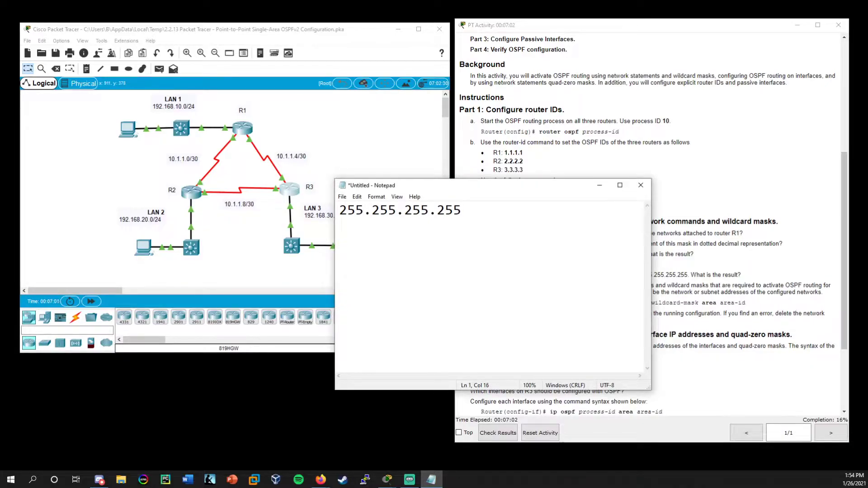
pyautogui.press('Return')
pyautogui.write('255.255.255.0')
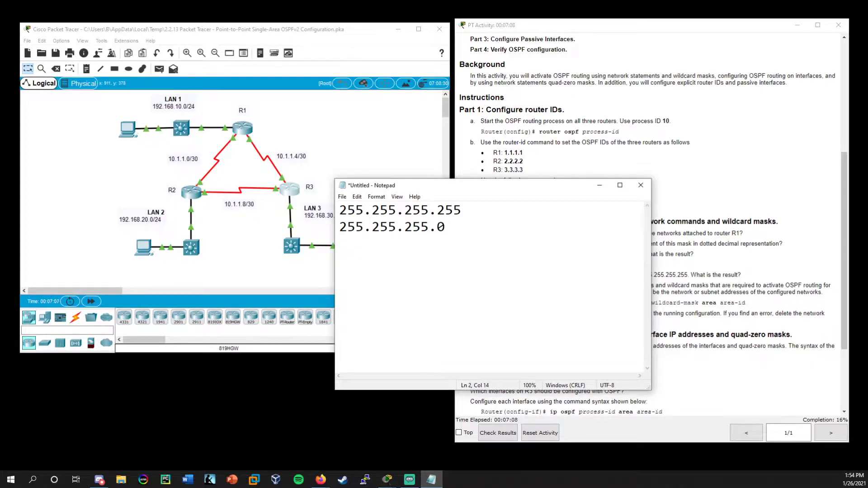
pyautogui.scroll(2, 663, 275)
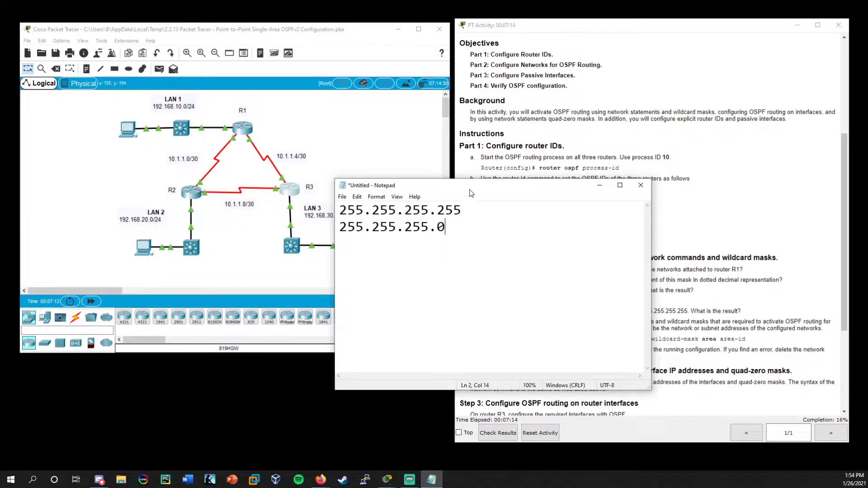
pyautogui.moveTo(429, 227); pyautogui.dragTo(338, 228)
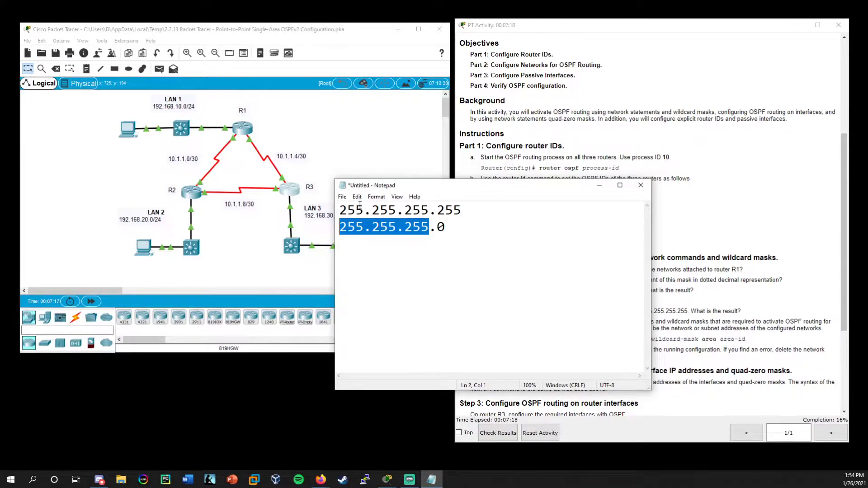
pyautogui.click(461, 211)
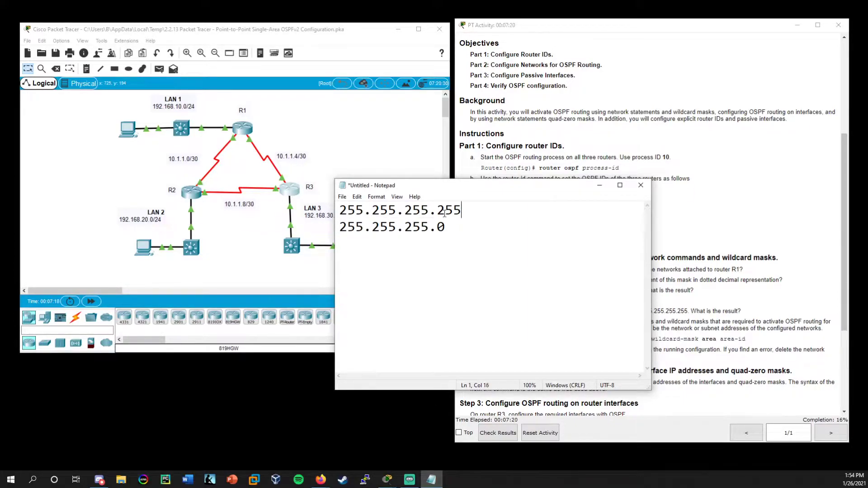
pyautogui.moveTo(462, 210); pyautogui.dragTo(437, 210)
pyautogui.click(446, 227)
# Add the wildcard masks 0.0.0.255 and 0.0.0.3, moving the note to the lower left.
pyautogui.write('0.0.0.255')
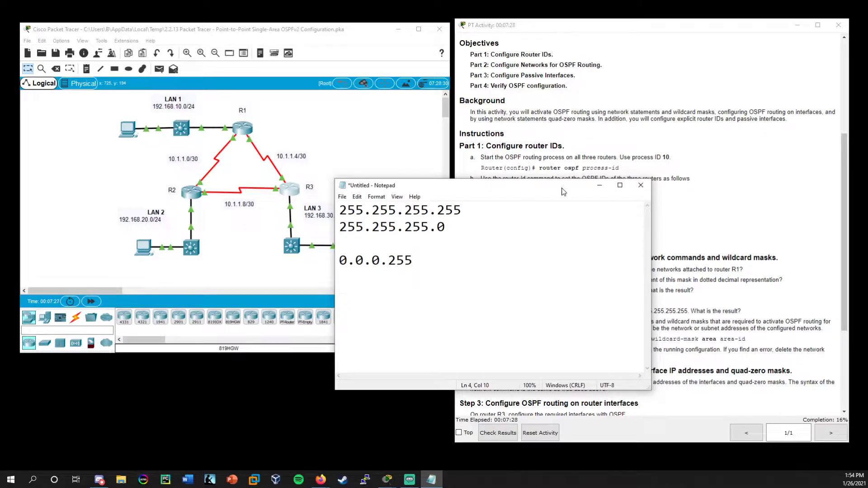
pyautogui.moveTo(563, 186); pyautogui.dragTo(621, 172)
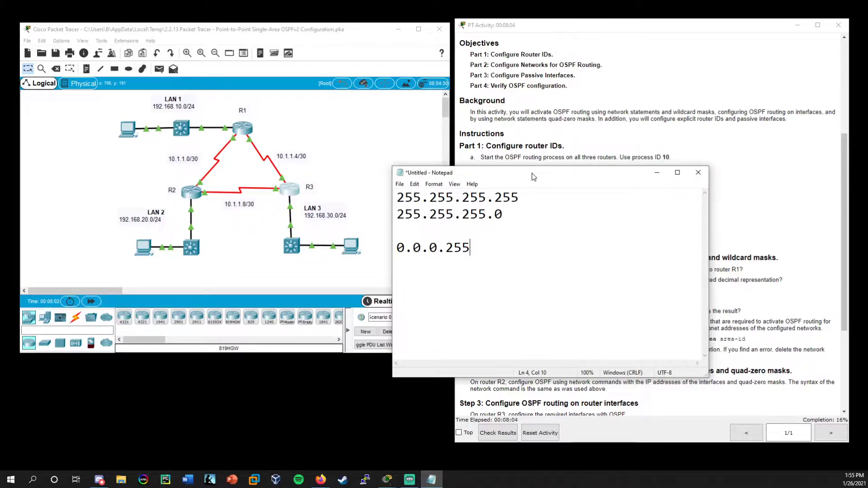
pyautogui.moveTo(555, 177); pyautogui.dragTo(554, 192)
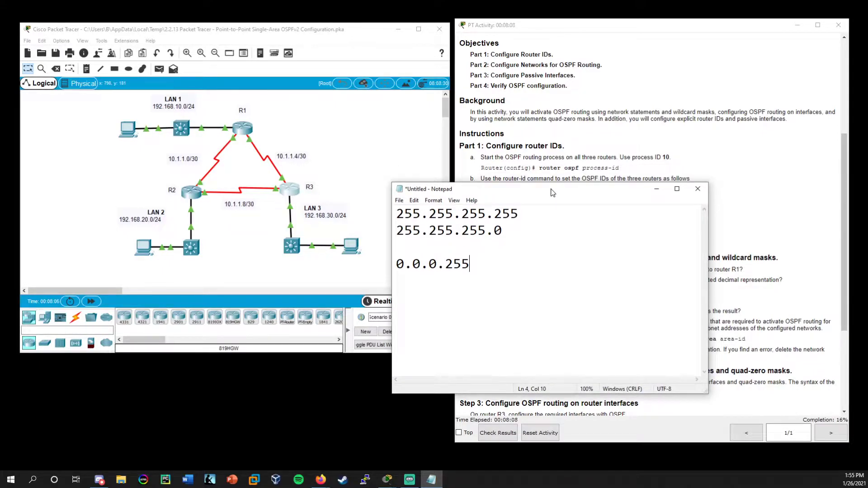
pyautogui.press('Return')
pyautogui.write('0.0.0.3')
pyautogui.moveTo(548, 193); pyautogui.dragTo(246, 255)
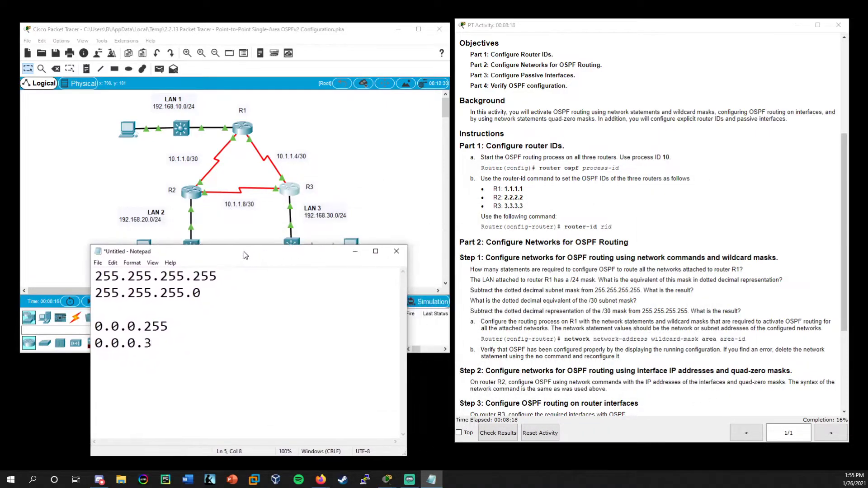
# Read the network command syntax, marking network-address and area, with the topology in front of the notes.
pyautogui.click(674, 302)
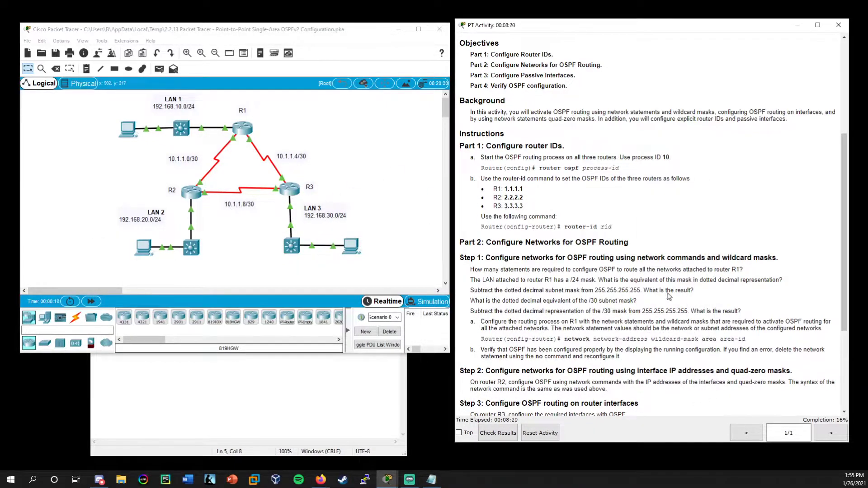
pyautogui.tripleClick(490, 343)
pyautogui.click(754, 342)
pyautogui.moveTo(594, 340); pyautogui.dragTo(701, 342)
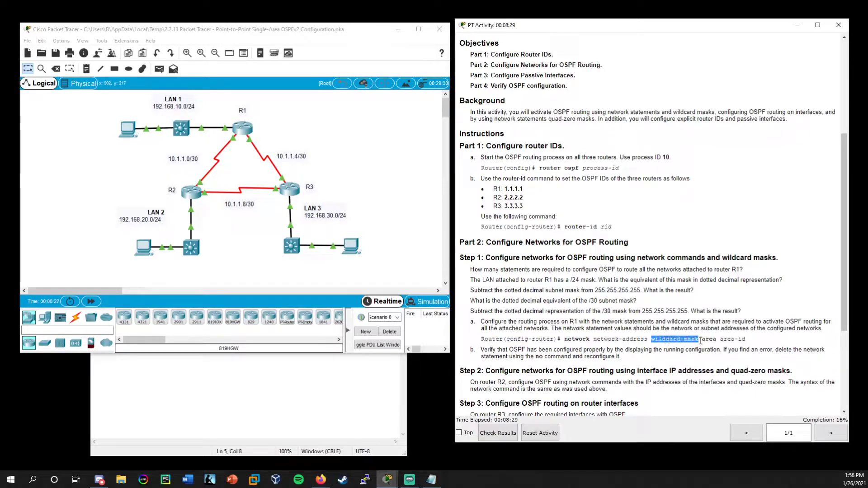
pyautogui.click(170, 398)
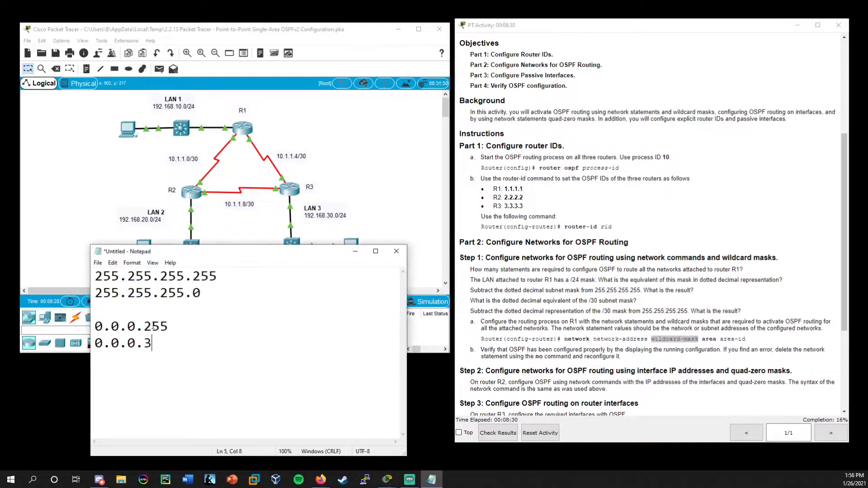
pyautogui.click(725, 339)
pyautogui.moveTo(705, 339); pyautogui.dragTo(717, 340)
pyautogui.click(735, 339)
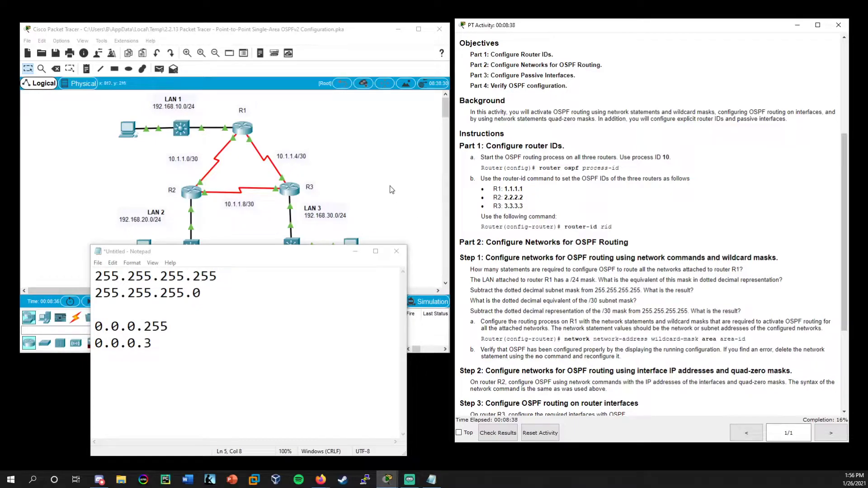
pyautogui.click(378, 179)
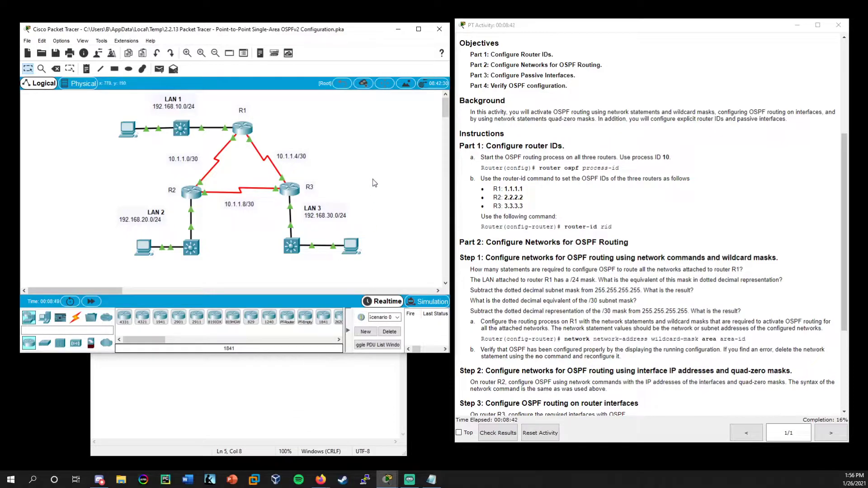
pyautogui.click(594, 314)
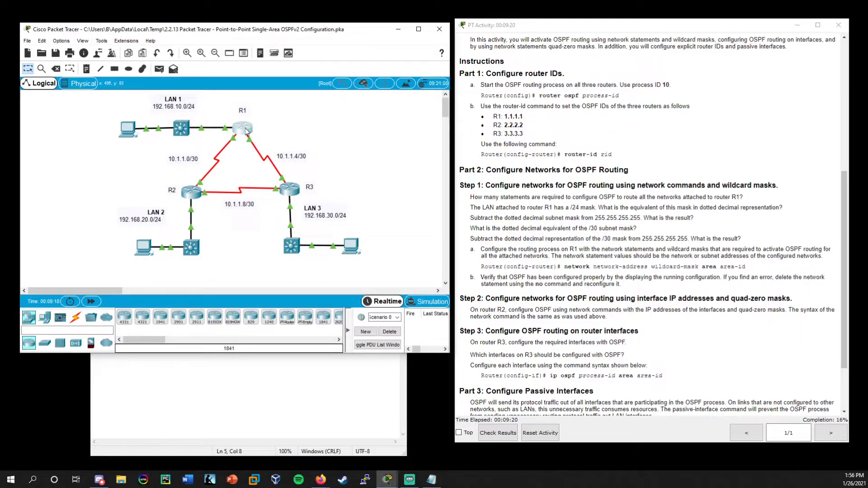
# On R1, advertise the LAN with network 192.168.10.0 0.0.0.255 area 0.
pyautogui.click(246, 131)
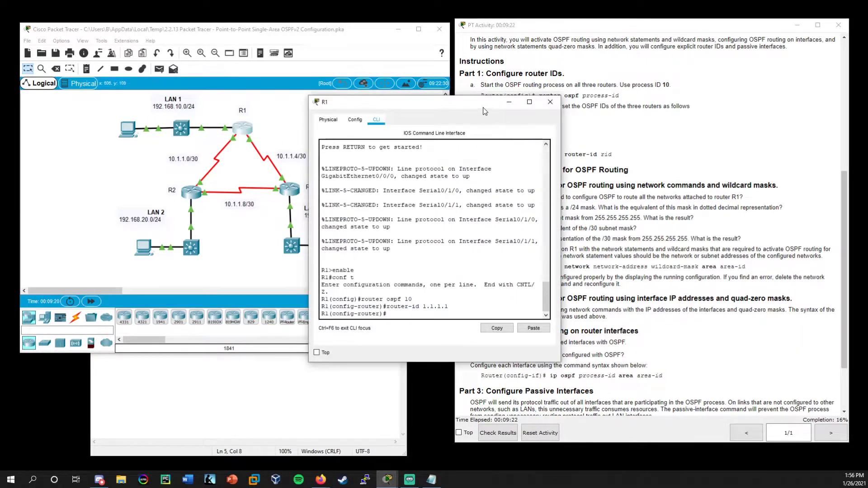
pyautogui.moveTo(483, 104); pyautogui.dragTo(397, 141)
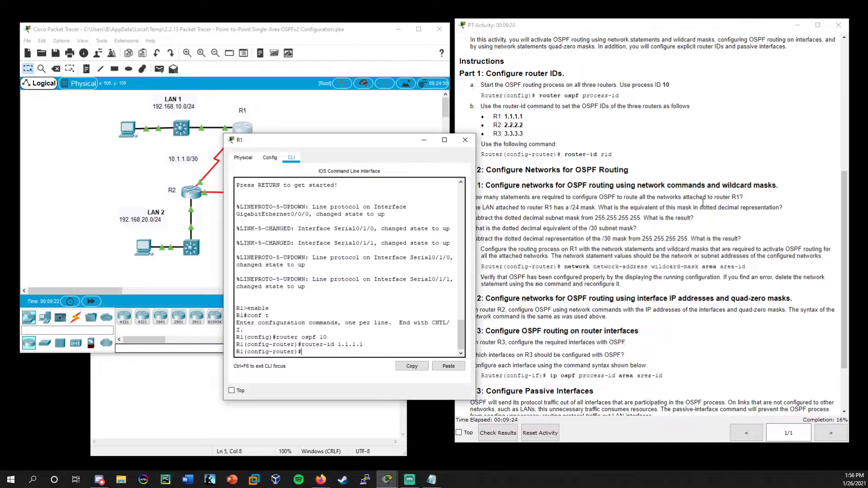
pyautogui.moveTo(393, 143); pyautogui.dragTo(343, 137)
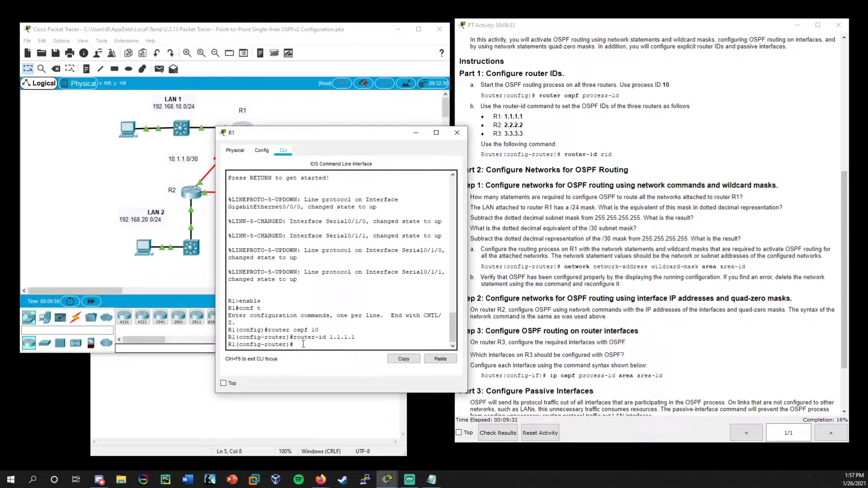
pyautogui.write('network 192.168.10.0 0.0.0.255 area 0')
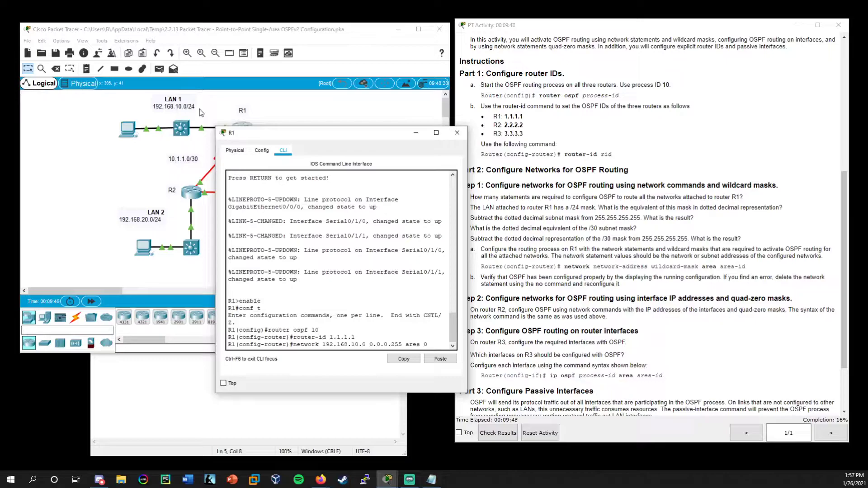
pyautogui.press('Return')
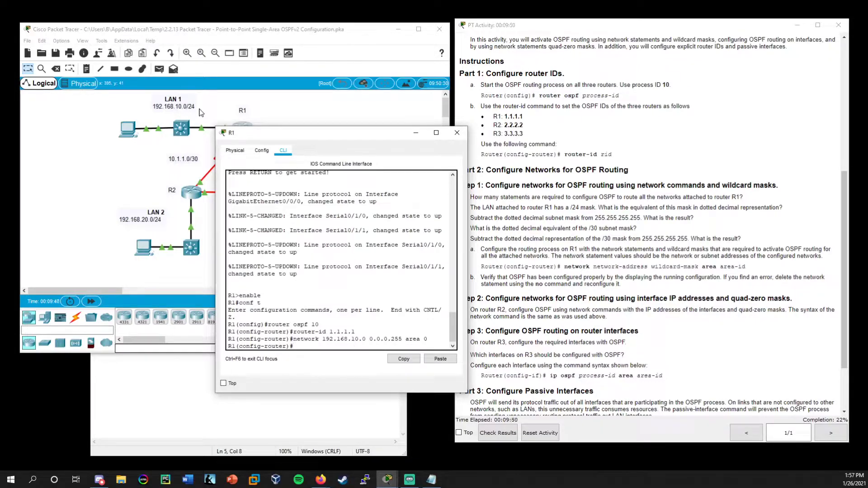
# Add network statements for 10.1.1.4 and 10.1.1.0 with 0.0.0.3 in area 0, then close R1's console.
pyautogui.moveTo(339, 132); pyautogui.dragTo(462, 152)
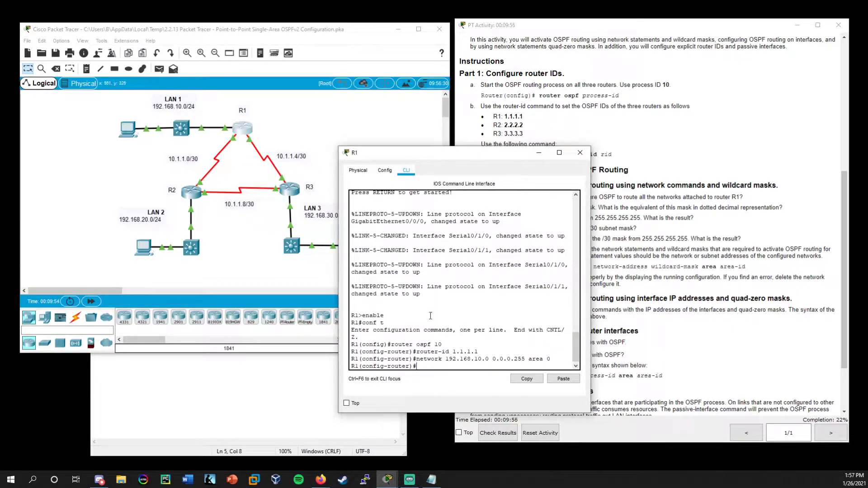
pyautogui.write('network 10.1.1.4 0.0.0.3')
pyautogui.write('area 0')
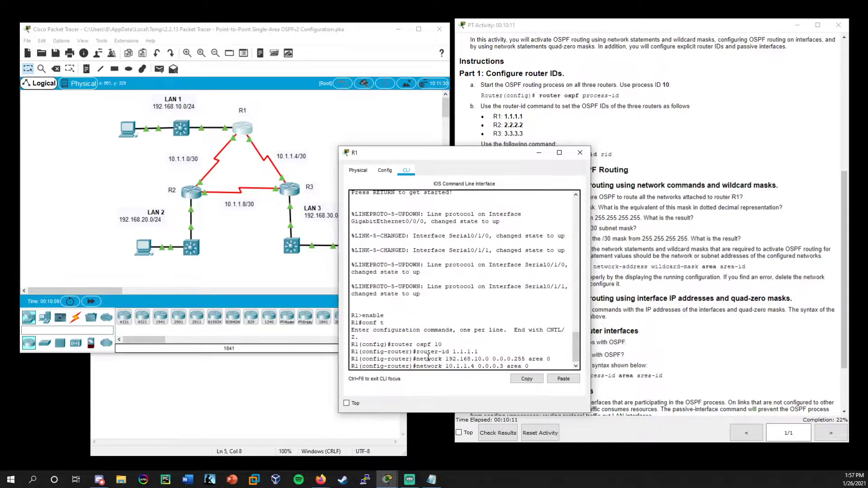
pyautogui.press('Return')
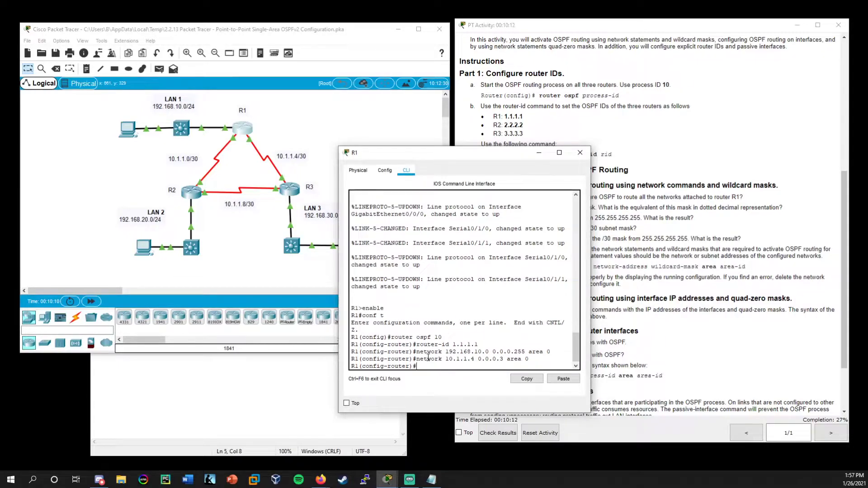
pyautogui.write('network 10')
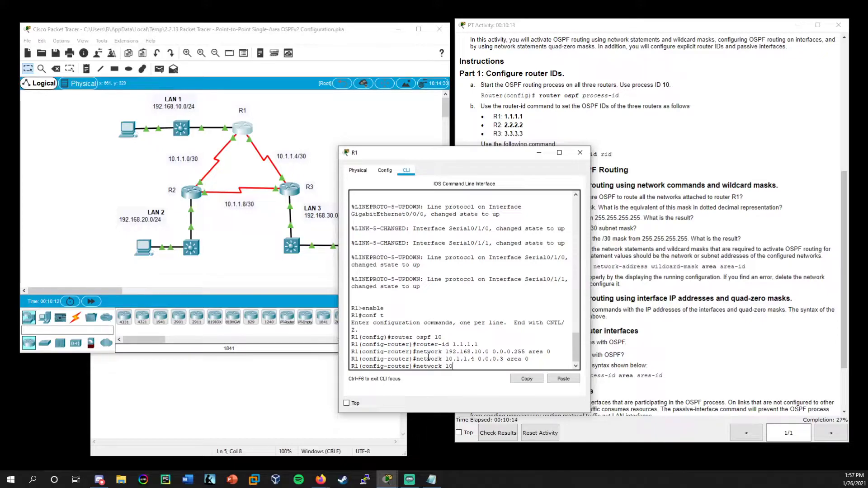
pyautogui.write('.1.1.0 0.0.0.3 area 0')
pyautogui.press('Return')
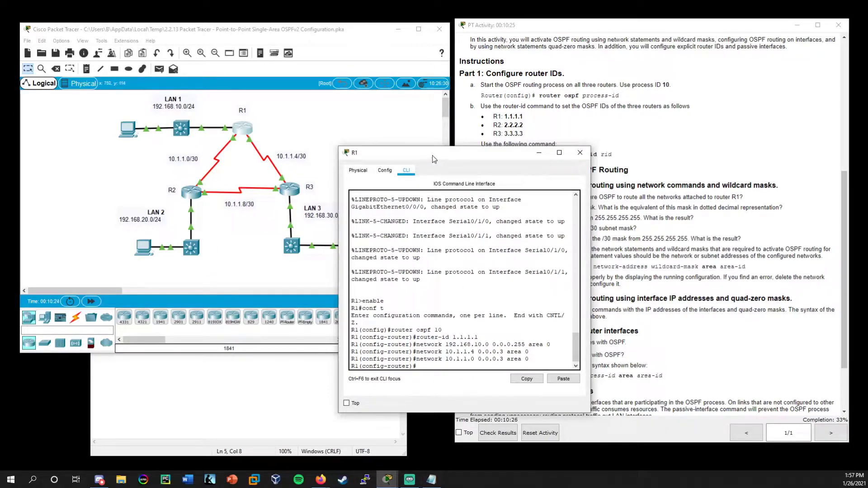
pyautogui.moveTo(432, 156); pyautogui.dragTo(254, 137)
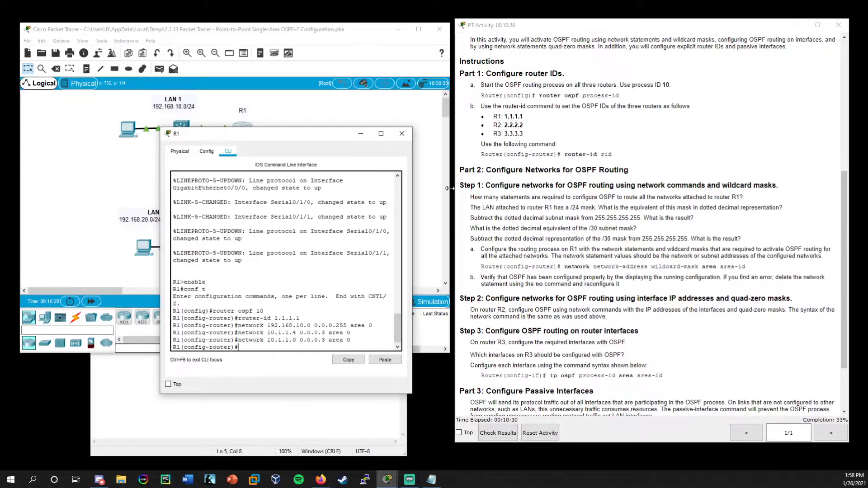
pyautogui.moveTo(332, 136); pyautogui.dragTo(357, 146)
pyautogui.click(427, 144)
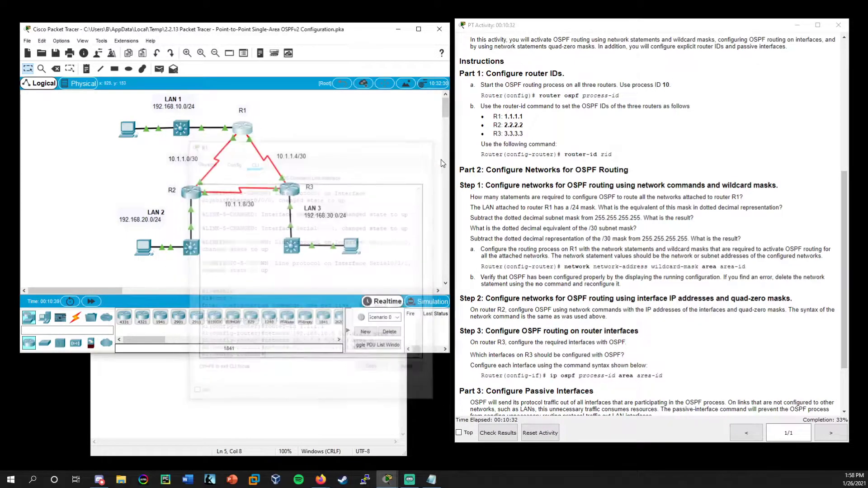
# Scroll to Part 2 Step 2, highlight 'IP addresses' and 'quad-zero masks', then open R2's CLI.
pyautogui.scroll(-3, 502, 226)
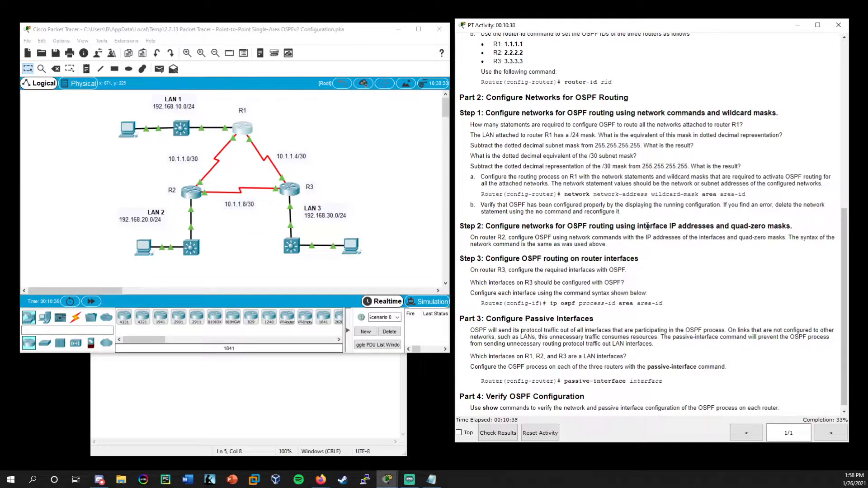
pyautogui.moveTo(670, 226); pyautogui.dragTo(715, 225)
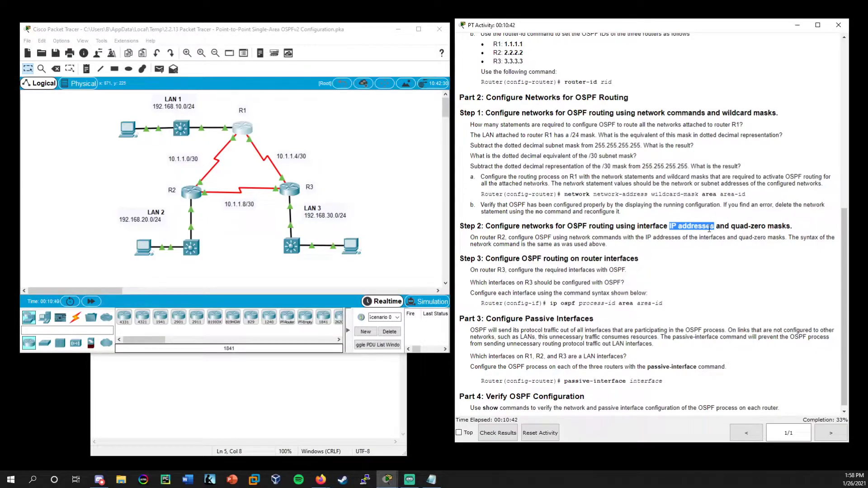
pyautogui.moveTo(787, 227); pyautogui.dragTo(783, 226)
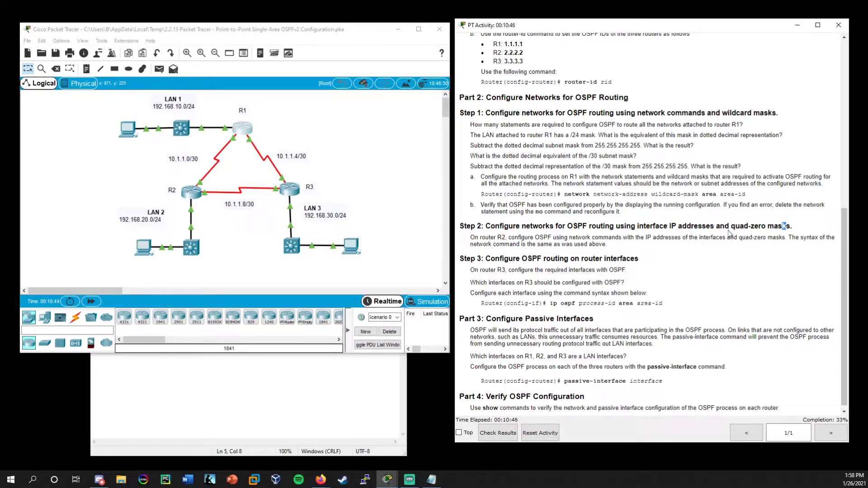
pyautogui.moveTo(731, 226); pyautogui.dragTo(793, 228)
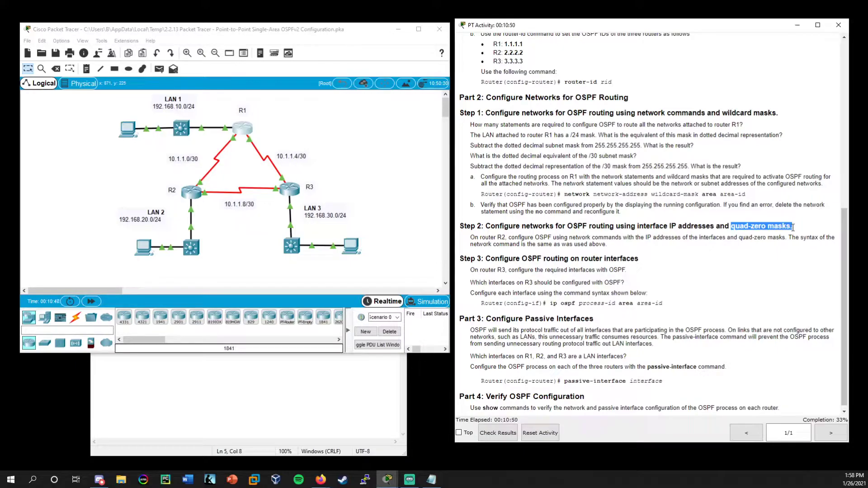
pyautogui.moveTo(792, 227); pyautogui.dragTo(788, 228)
pyautogui.click(200, 189)
# Check R2's rows in the Addressing Table and widen R2's console window.
pyautogui.moveTo(432, 106); pyautogui.dragTo(354, 135)
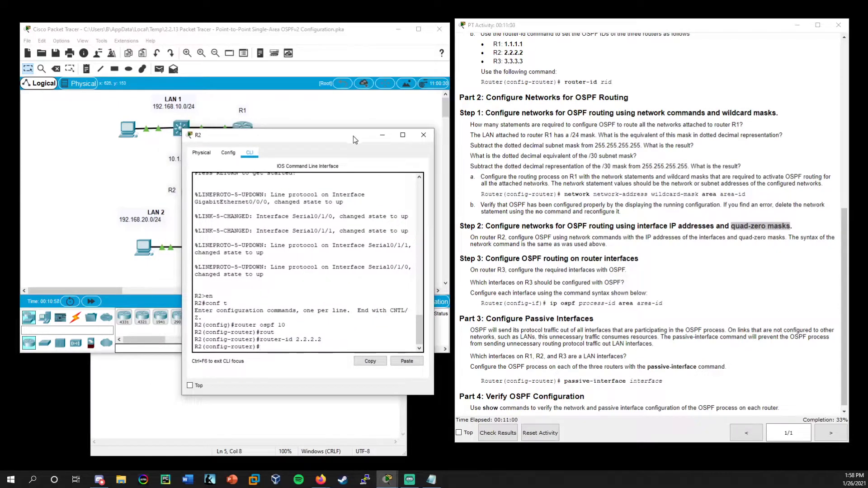
pyautogui.scroll(6, 710, 283)
pyautogui.scroll(2, 710, 283)
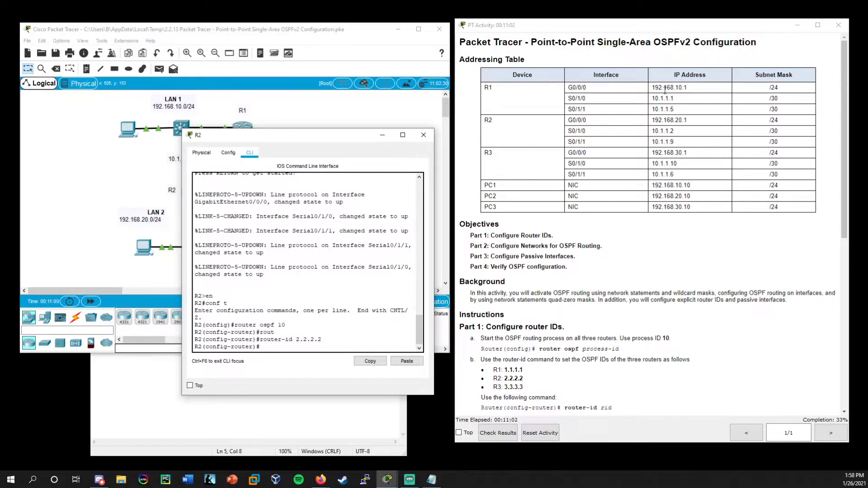
pyautogui.moveTo(687, 143); pyautogui.dragTo(652, 124)
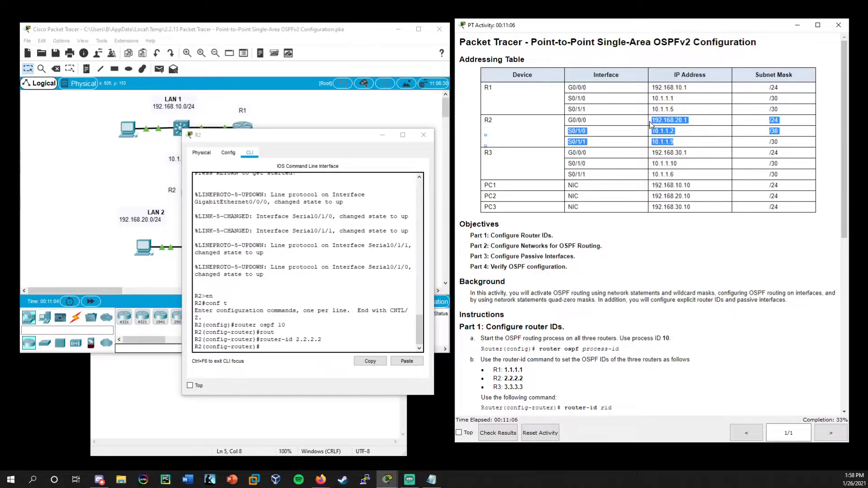
pyautogui.scroll(-6, 650, 136)
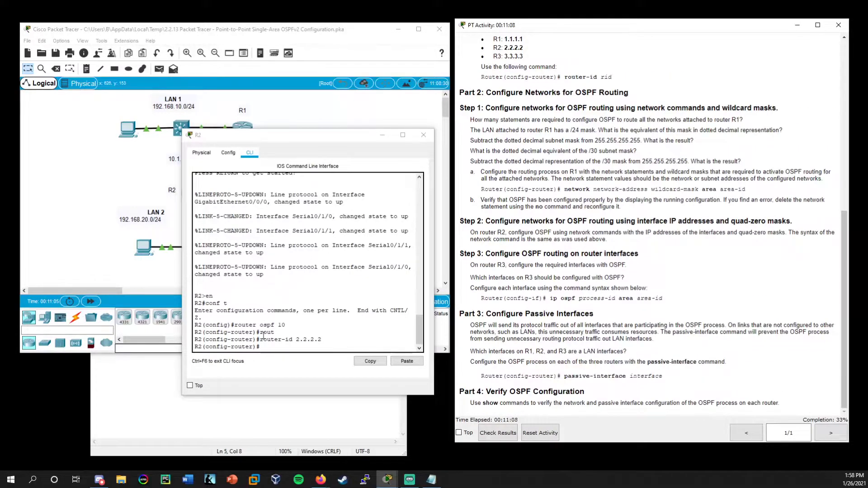
pyautogui.moveTo(307, 137); pyautogui.dragTo(260, 130)
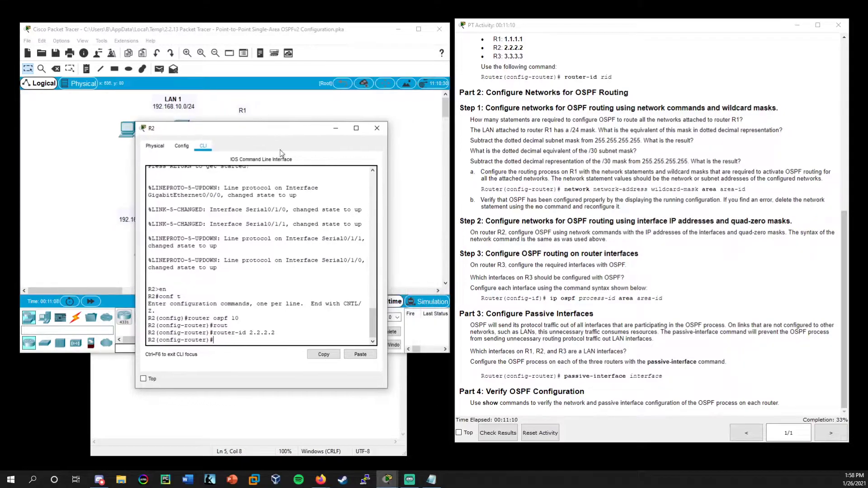
pyautogui.moveTo(387, 230); pyautogui.dragTo(533, 229)
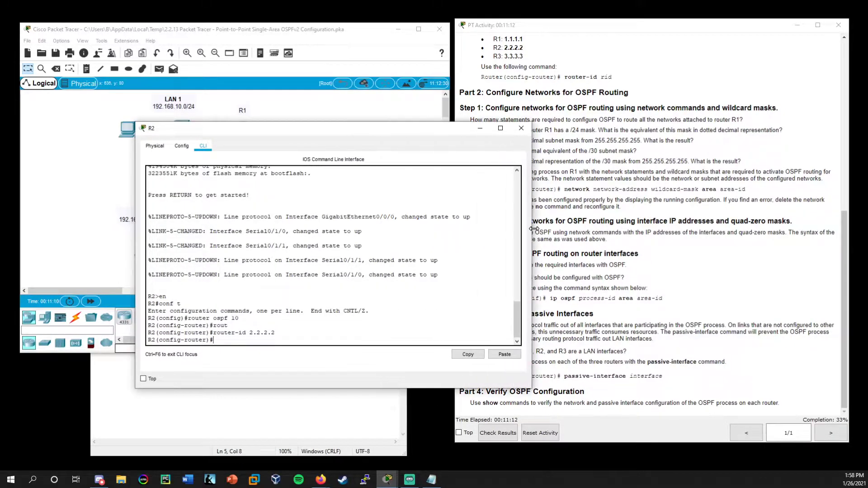
pyautogui.moveTo(428, 130); pyautogui.dragTo(524, 139)
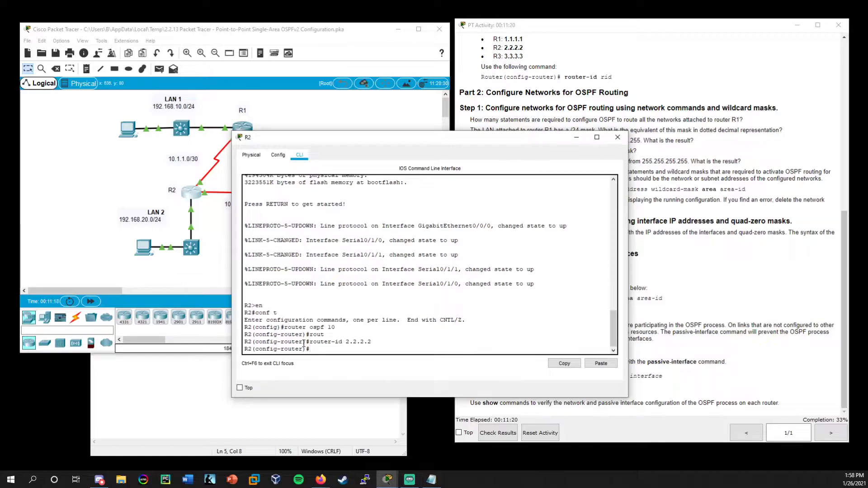
# Run show ip interface brief on R2, which fails in router-config mode, then start a do show command.
pyautogui.write('show ip interface br')
pyautogui.write('ief')
pyautogui.press('Return')
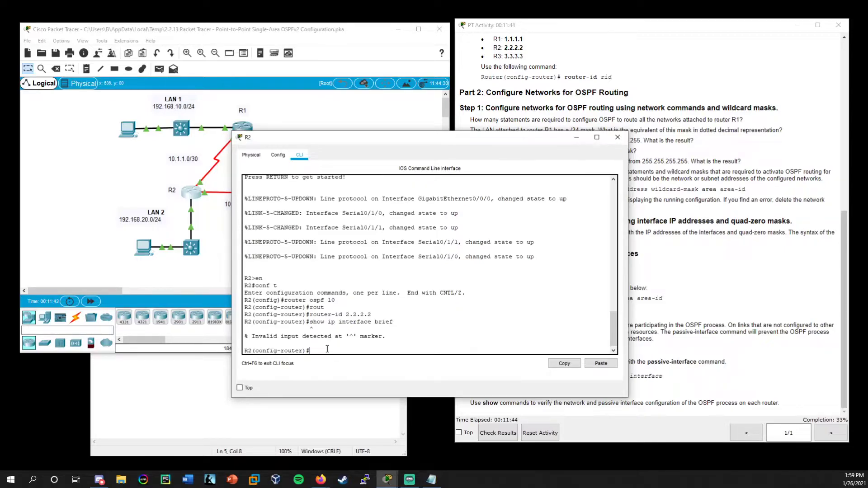
pyautogui.write('do show')
pyautogui.moveTo(303, 351); pyautogui.dragTo(266, 351)
# Finish do show ip int brief to list R2's addresses 192.168.20.1, 10.1.1.2 and 10.1.1.9.
pyautogui.click(347, 351)
pyautogui.write('ip int brief')
pyautogui.press('Return')
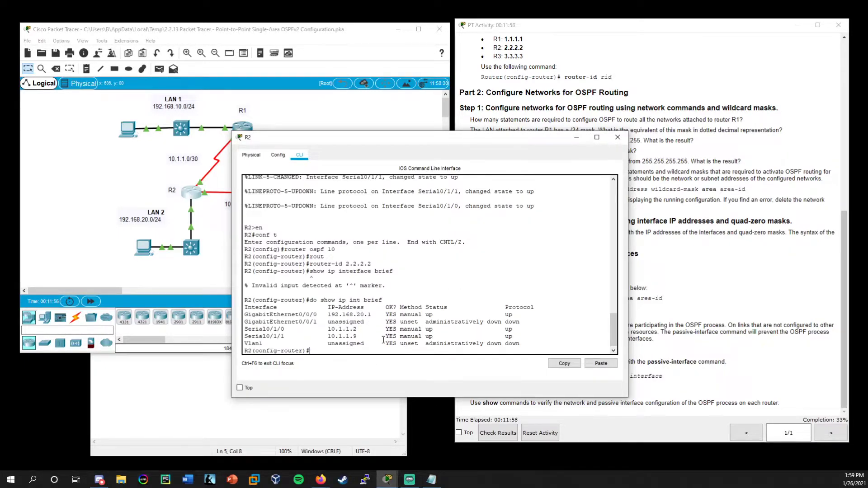
pyautogui.scroll(10, 715, 269)
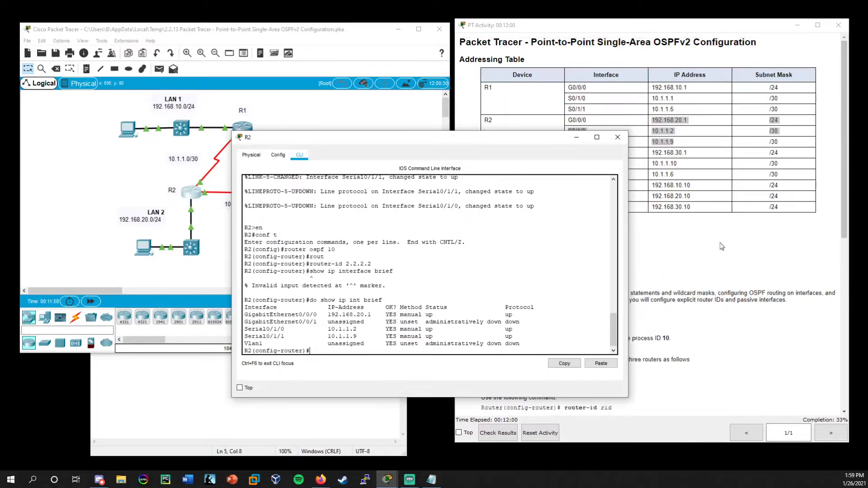
pyautogui.scroll(-10, 746, 237)
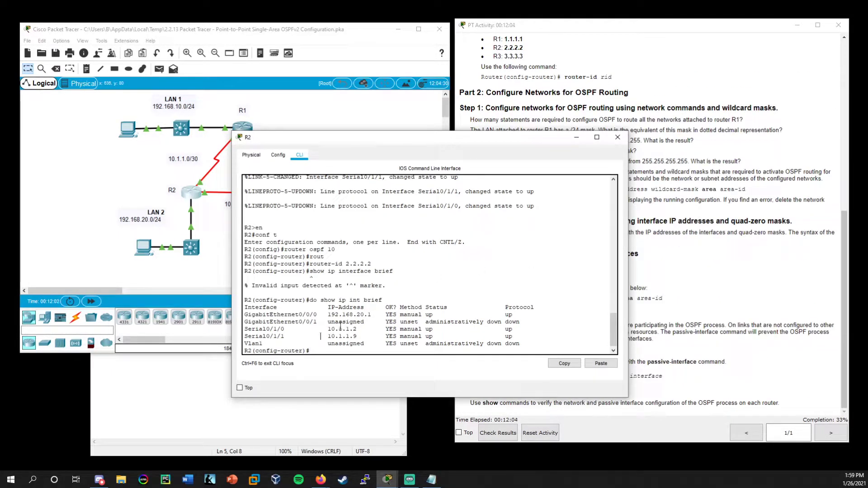
pyautogui.moveTo(329, 315); pyautogui.dragTo(368, 318)
pyautogui.click(367, 318)
pyautogui.moveTo(412, 140); pyautogui.dragTo(415, 139)
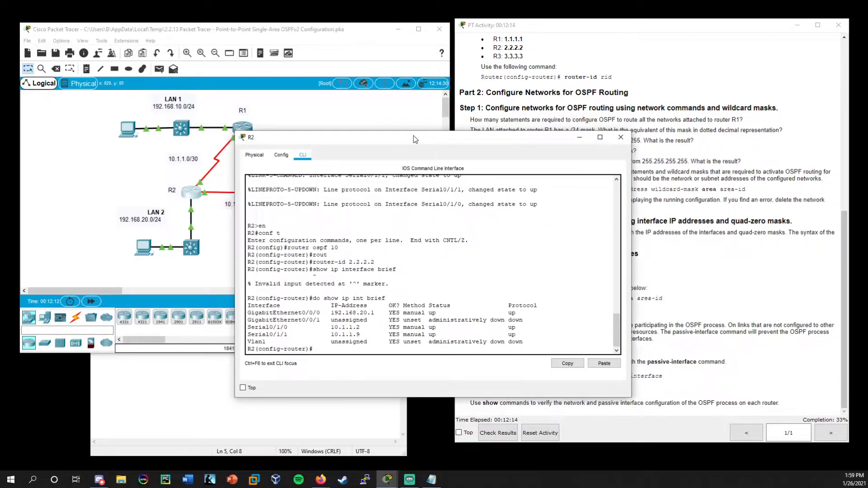
# Advertise 192.168.20.1, 10.1.1.2 and 10.1.1.9 with 0.0.0.0 masks in area 0, confirming FULL adjacency.
pyautogui.write('network 192.168.20.1 0.0.0.0')
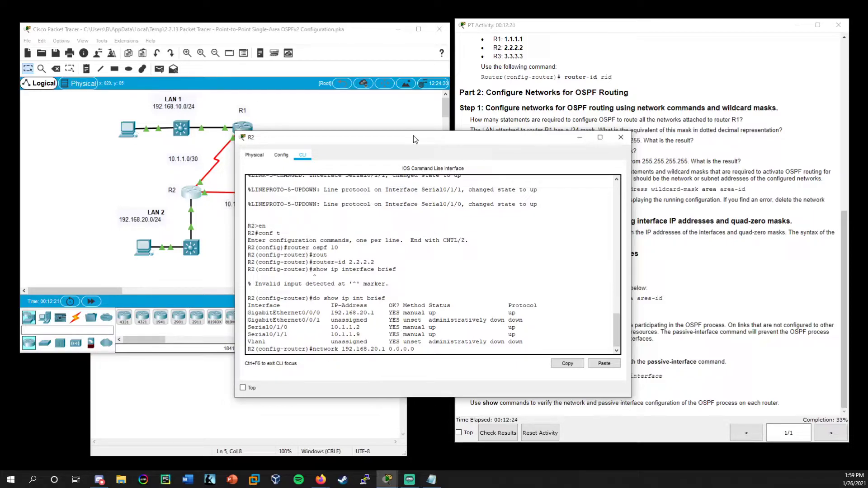
pyautogui.write(' area 0')
pyautogui.press('Return')
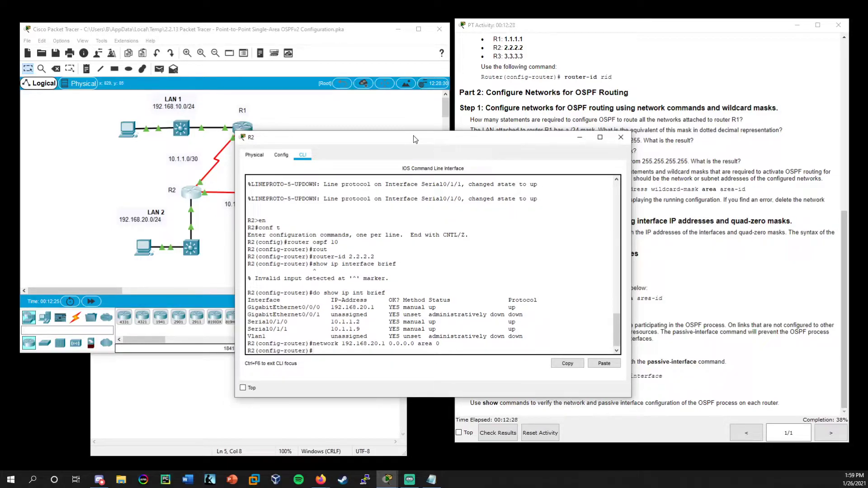
pyautogui.write('netwr')
pyautogui.write('rk 10.1.1.2 0.0.0.0 area 0')
pyautogui.press('Return')
pyautogui.write('network 10.1.1')
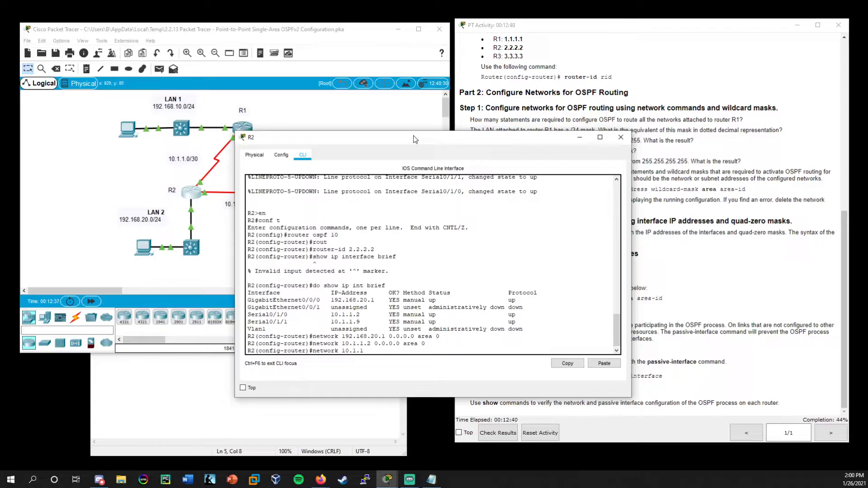
pyautogui.write('.9 0.0.0.0 area 0')
pyautogui.press('Return')
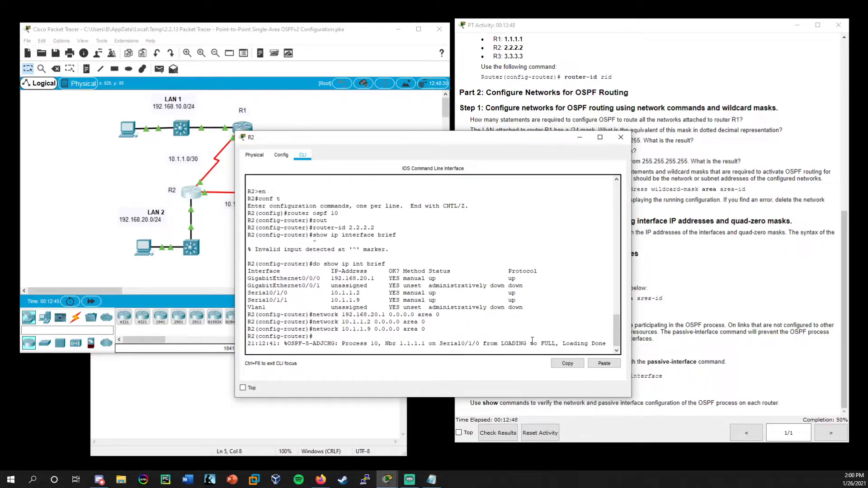
pyautogui.moveTo(499, 344); pyautogui.dragTo(556, 344)
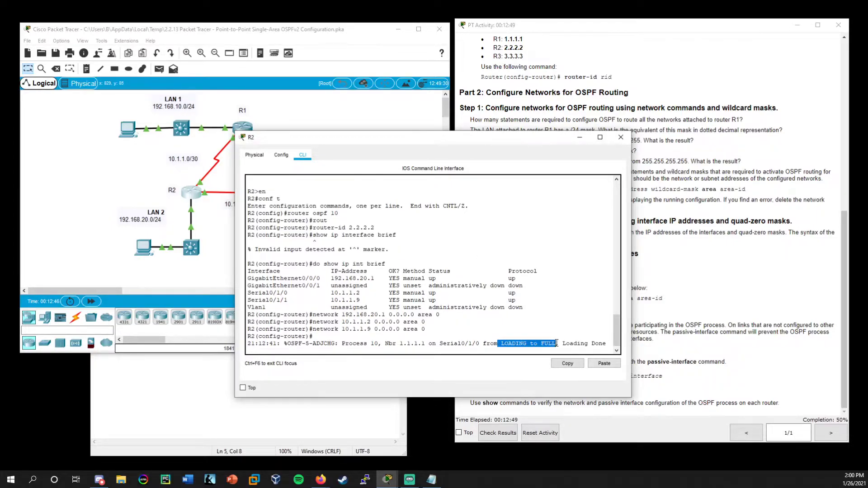
pyautogui.click(498, 352)
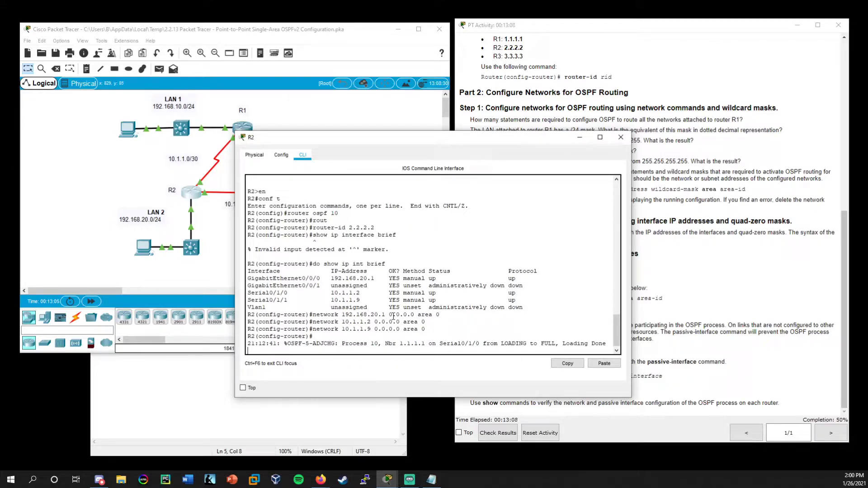
pyautogui.moveTo(461, 140); pyautogui.dragTo(433, 153)
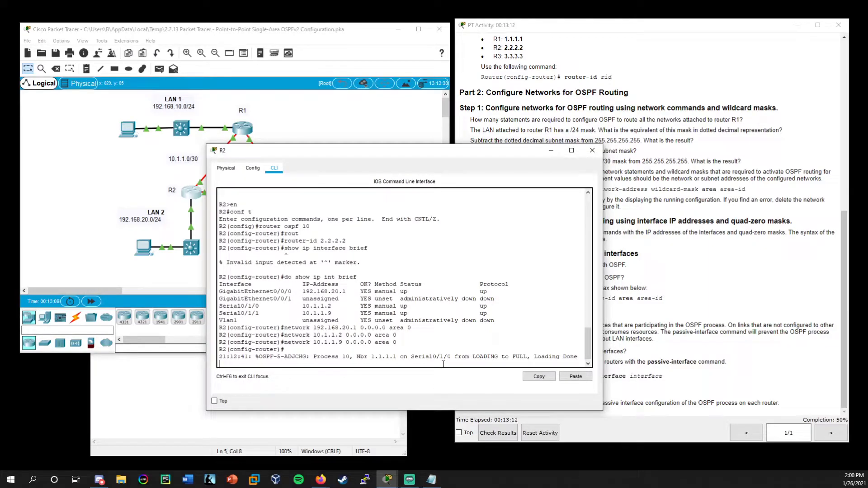
# Close R2, review the Step 2 and Step 3 instructions, and bring up R3's command line.
pyautogui.click(592, 150)
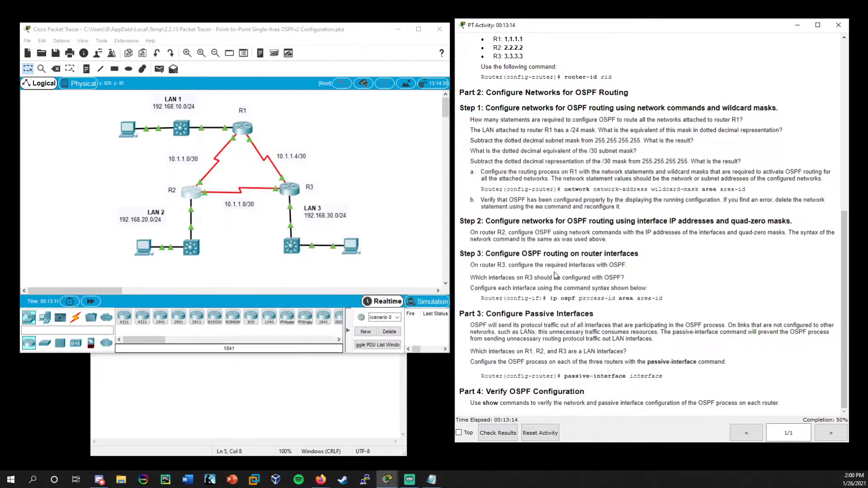
pyautogui.moveTo(620, 244); pyautogui.dragTo(460, 221)
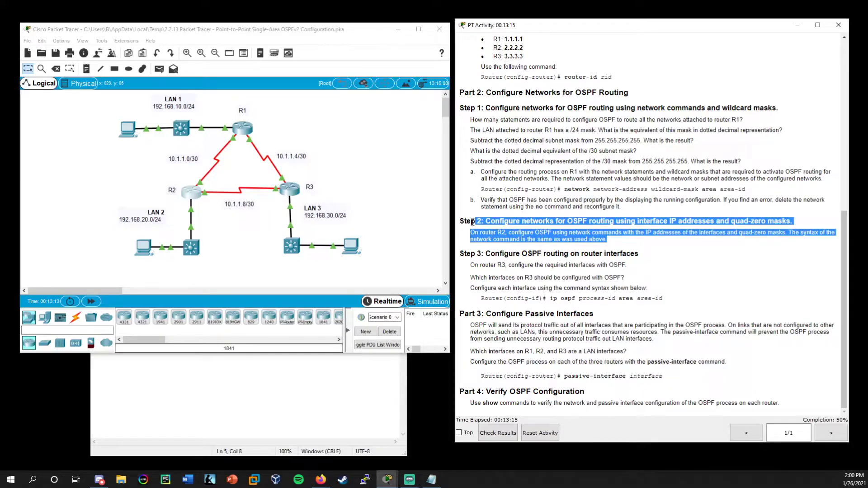
pyautogui.click(535, 262)
pyautogui.moveTo(565, 254); pyautogui.dragTo(631, 261)
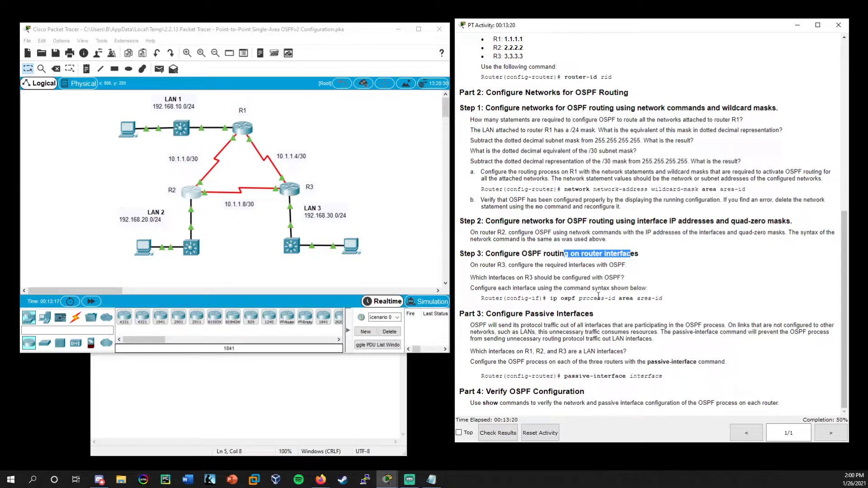
pyautogui.click(596, 277)
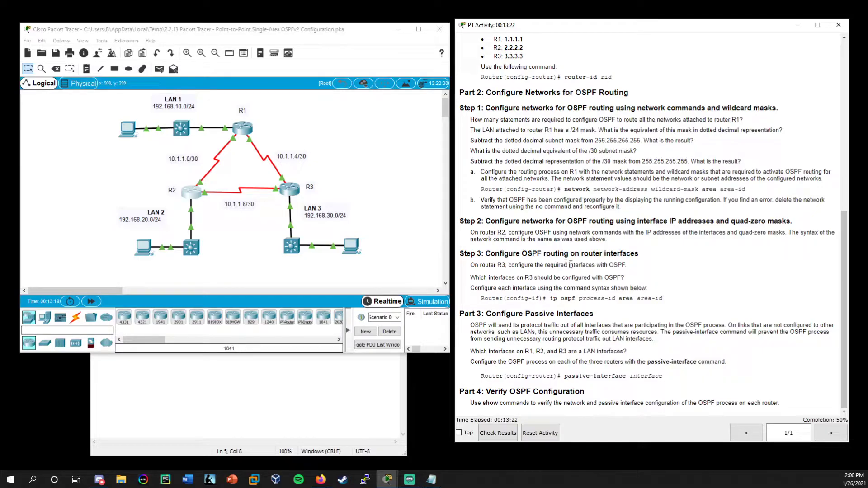
pyautogui.moveTo(571, 265); pyautogui.dragTo(594, 273)
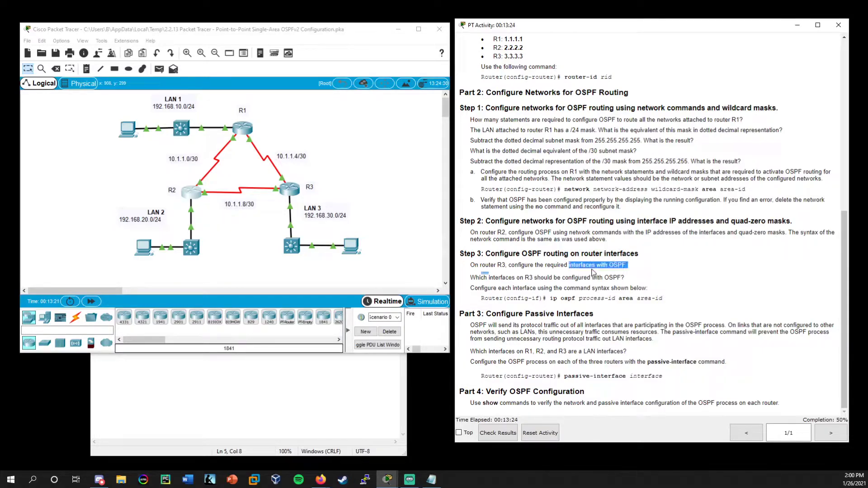
pyautogui.click(288, 192)
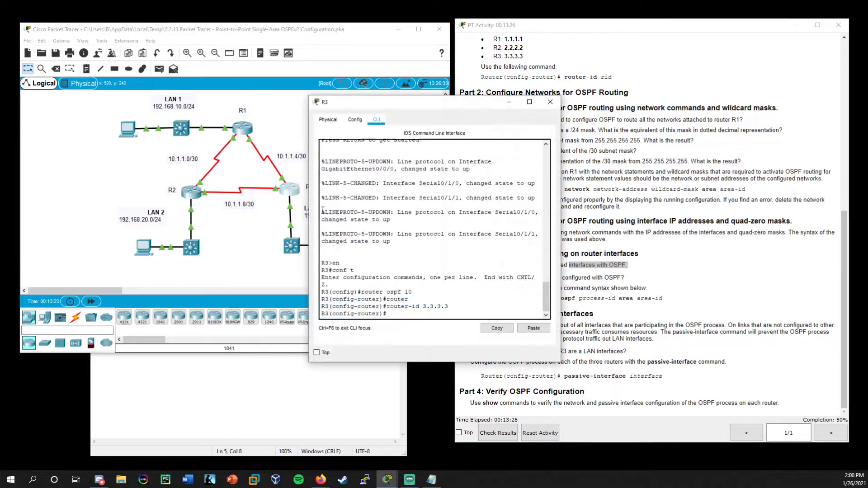
# Check R3's addresses in the Addressing Table and widen R3's terminal window.
pyautogui.moveTo(435, 102); pyautogui.dragTo(264, 141)
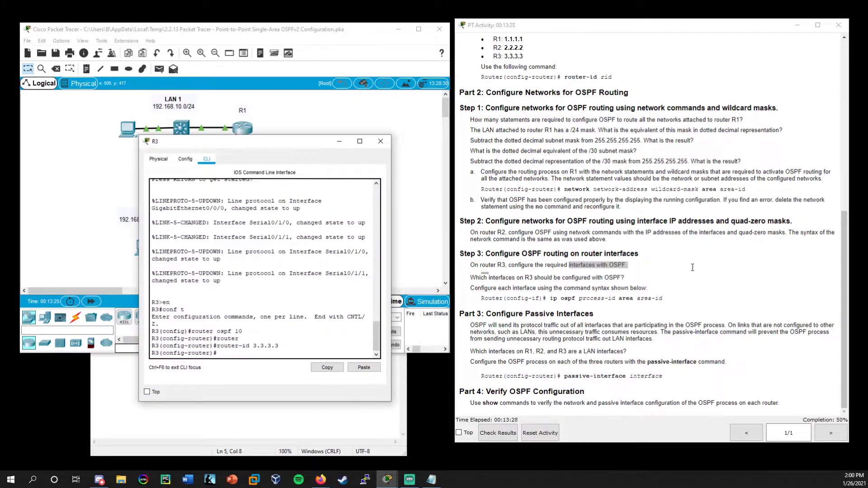
pyautogui.scroll(8, 693, 268)
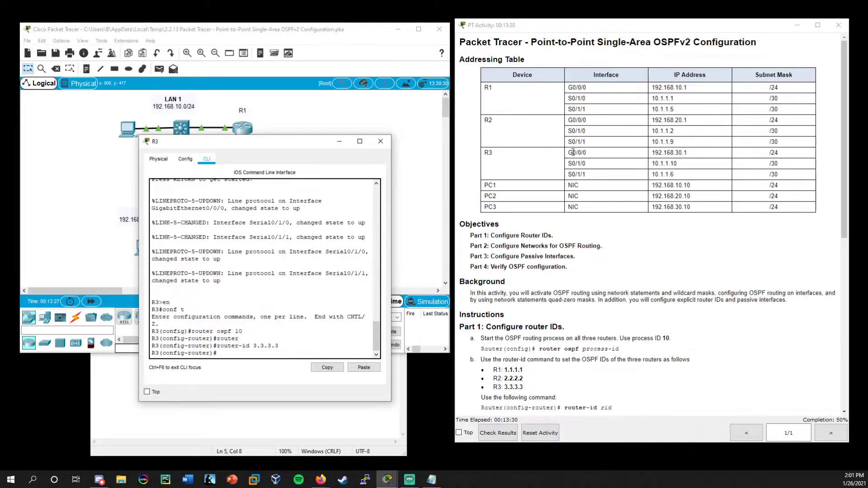
pyautogui.moveTo(573, 153); pyautogui.dragTo(587, 175)
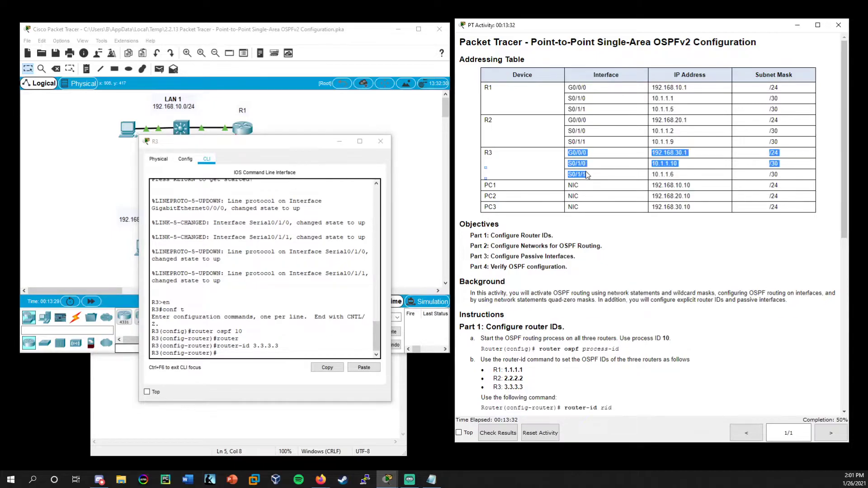
pyautogui.click(587, 175)
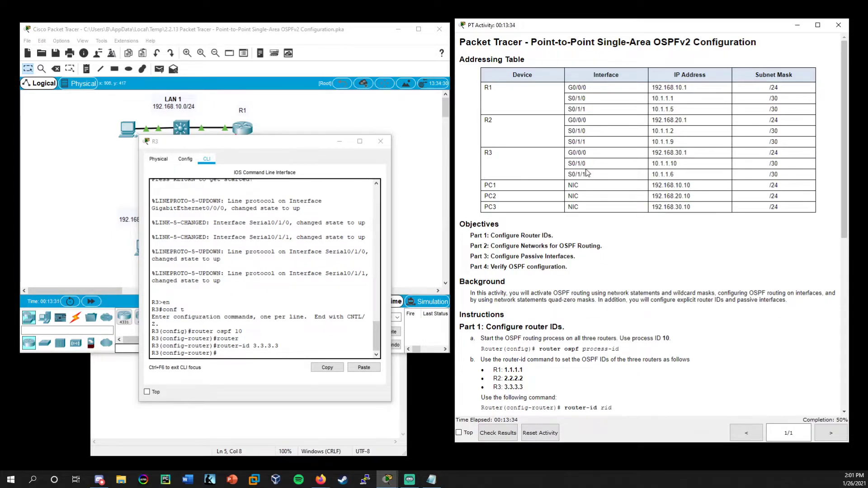
pyautogui.scroll(-7, 591, 171)
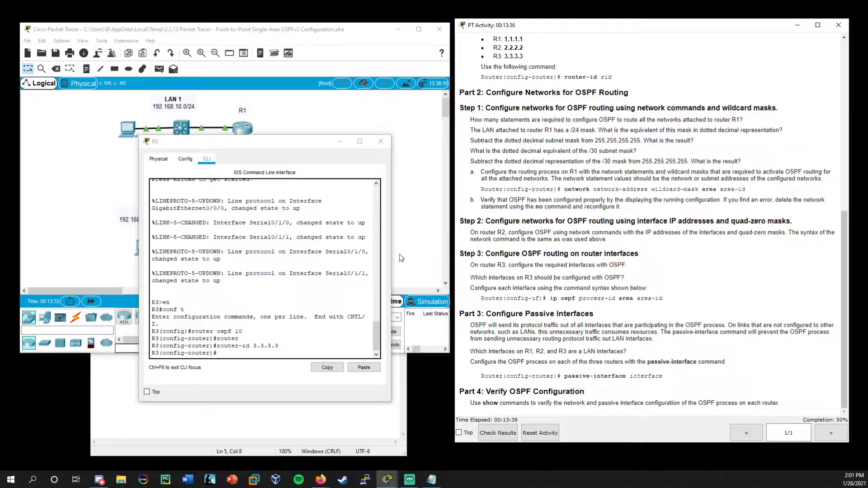
pyautogui.moveTo(392, 258); pyautogui.dragTo(566, 258)
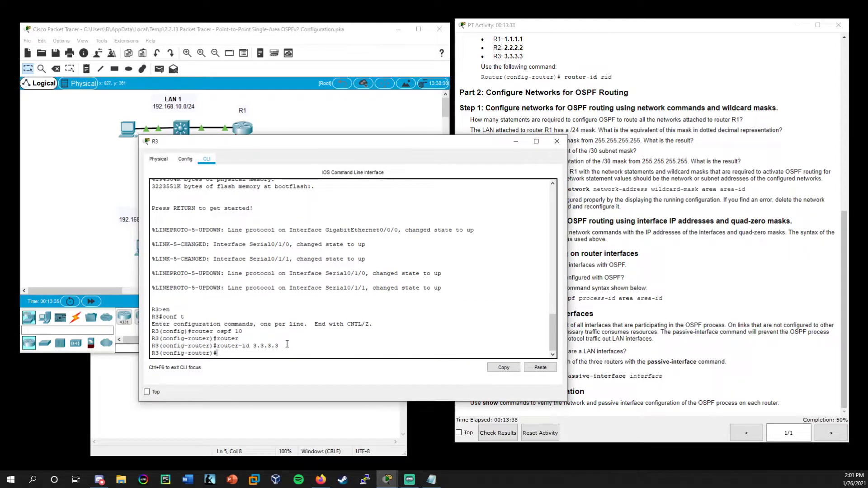
# Run do show ip int brief and confirm G0/0/0, Serial0/1/0 and Serial0/1/1 are up.
pyautogui.write('do show ip int brief')
pyautogui.press('Return')
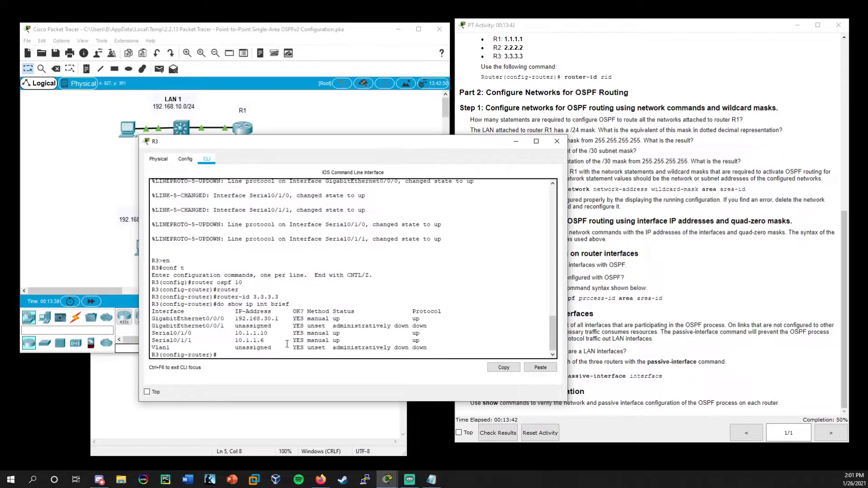
pyautogui.moveTo(279, 320); pyautogui.dragTo(171, 325)
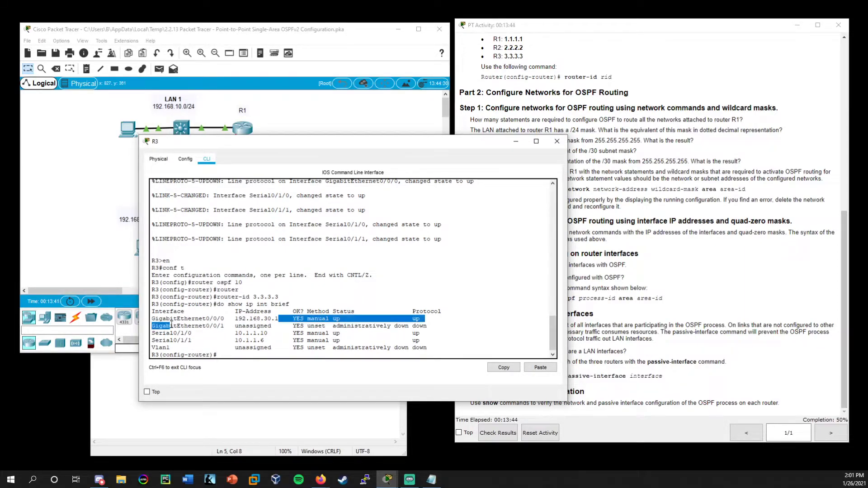
pyautogui.moveTo(227, 319); pyautogui.dragTo(152, 319)
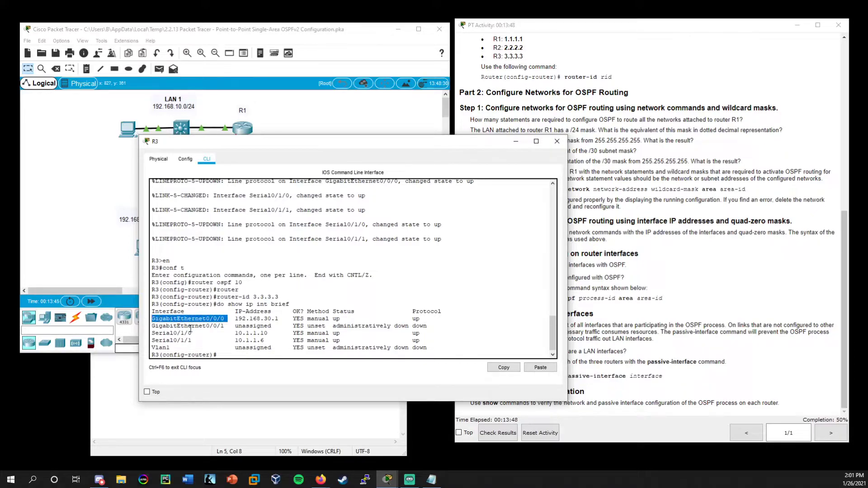
pyautogui.moveTo(194, 333); pyautogui.dragTo(148, 333)
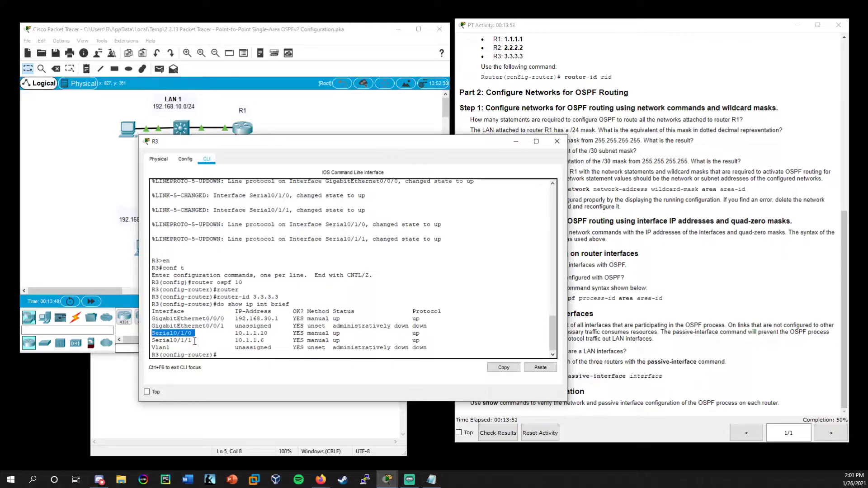
pyautogui.moveTo(196, 341); pyautogui.dragTo(152, 340)
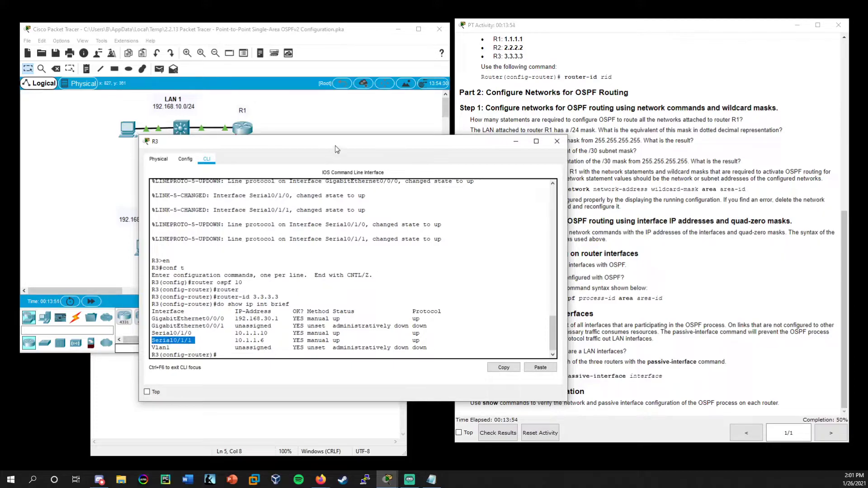
pyautogui.moveTo(357, 142); pyautogui.dragTo(415, 138)
pyautogui.click(302, 341)
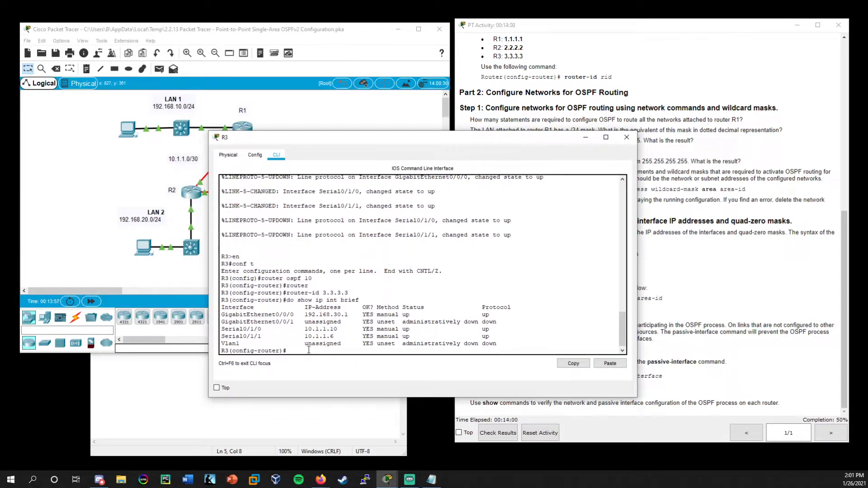
# Enable OSPF process 10 in area 0 on R3's G0/0/0 interface.
pyautogui.write('int g0/0/0')
pyautogui.press('Return')
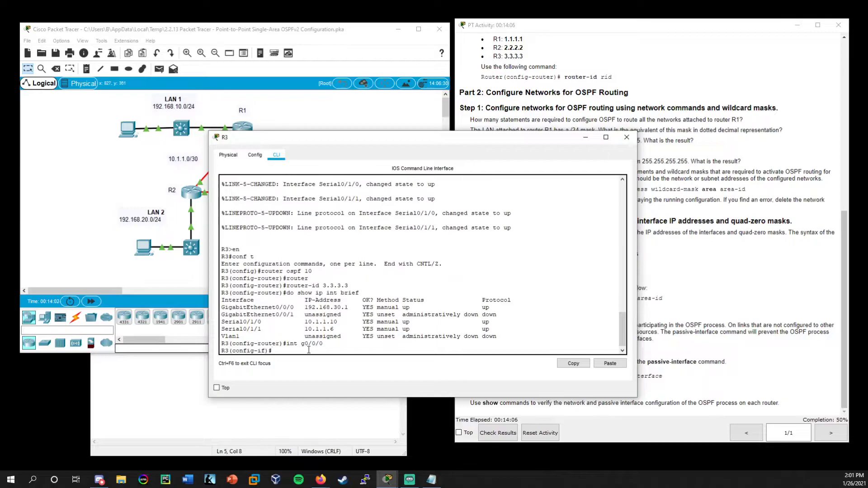
pyautogui.moveTo(232, 351); pyautogui.dragTo(267, 355)
pyautogui.click(287, 351)
pyautogui.moveTo(455, 144); pyautogui.dragTo(532, 133)
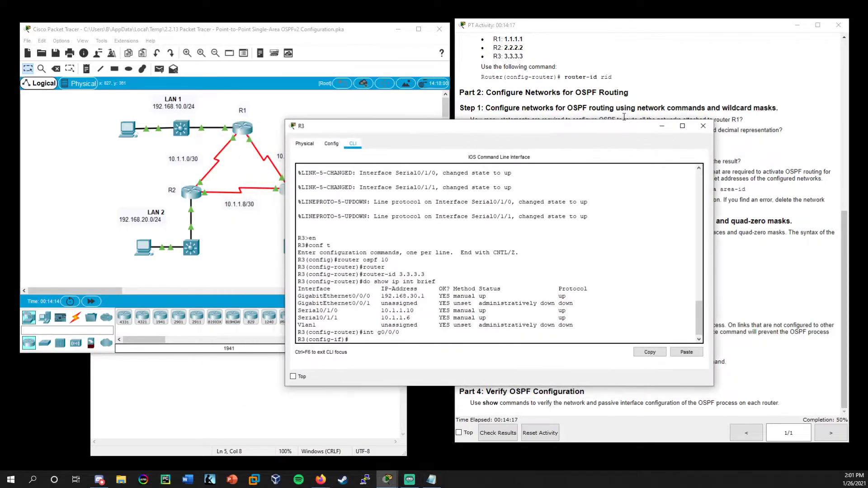
pyautogui.write('ip ospf 10')
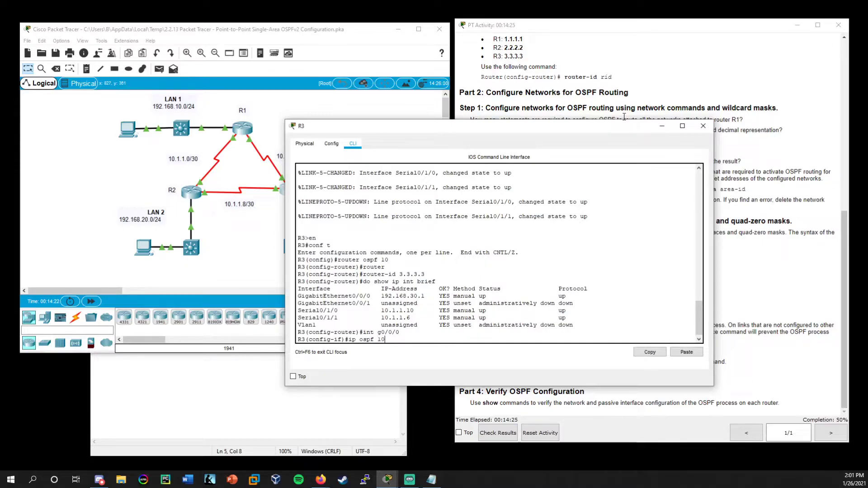
pyautogui.write(' area 0')
pyautogui.press('Return')
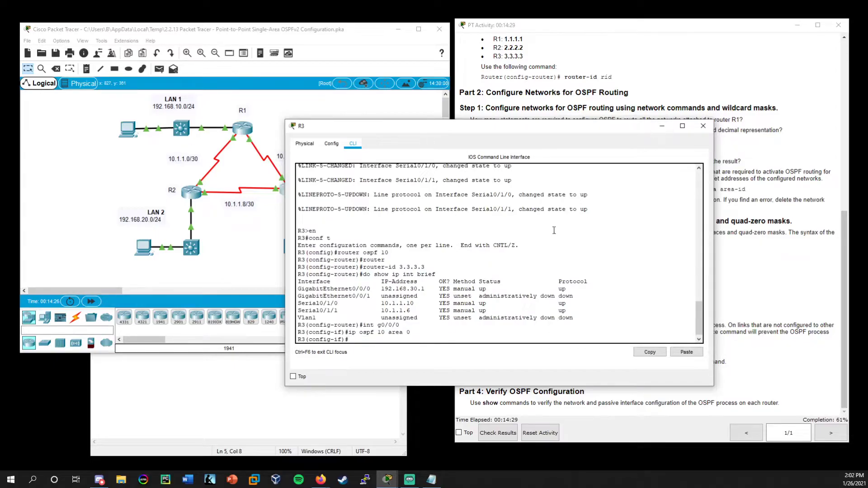
pyautogui.moveTo(410, 333); pyautogui.dragTo(349, 333)
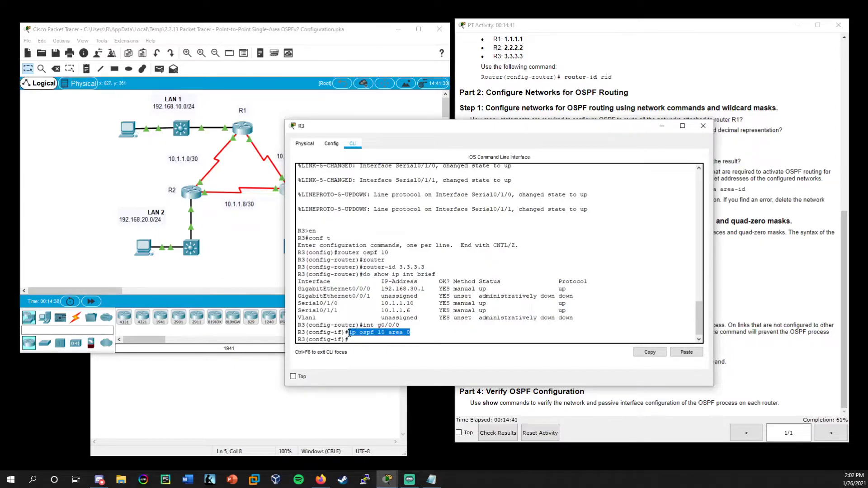
pyautogui.click(356, 340)
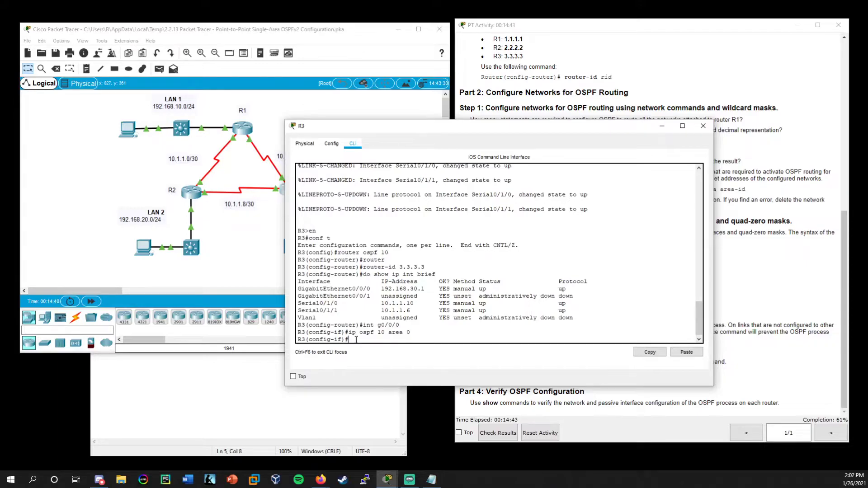
pyautogui.moveTo(415, 332); pyautogui.dragTo(361, 333)
pyautogui.click(362, 340)
# Apply ip ospf 10 area 0 to R3's Serial0/1/0 and Serial0/1/1 interfaces.
pyautogui.write('int s0/1/0')
pyautogui.moveTo(341, 303); pyautogui.dragTo(294, 305)
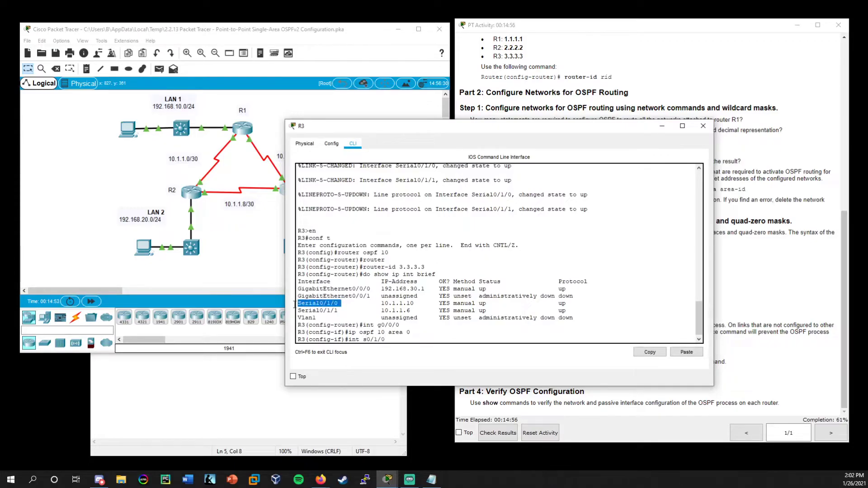
pyautogui.click(399, 339)
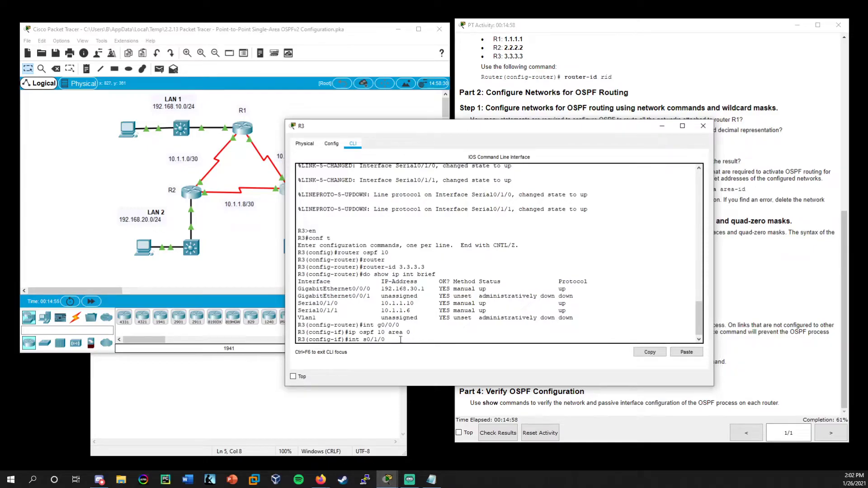
pyautogui.press('Return')
pyautogui.press('Up')
pyautogui.press('Up')
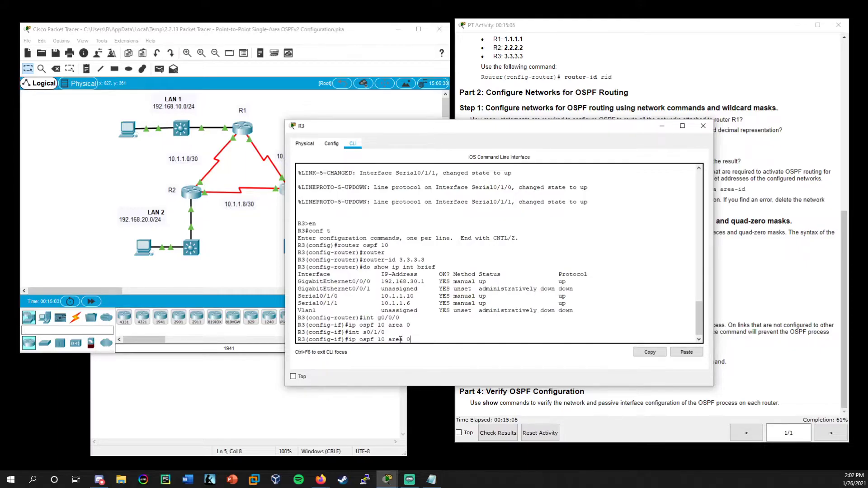
pyautogui.press('Return')
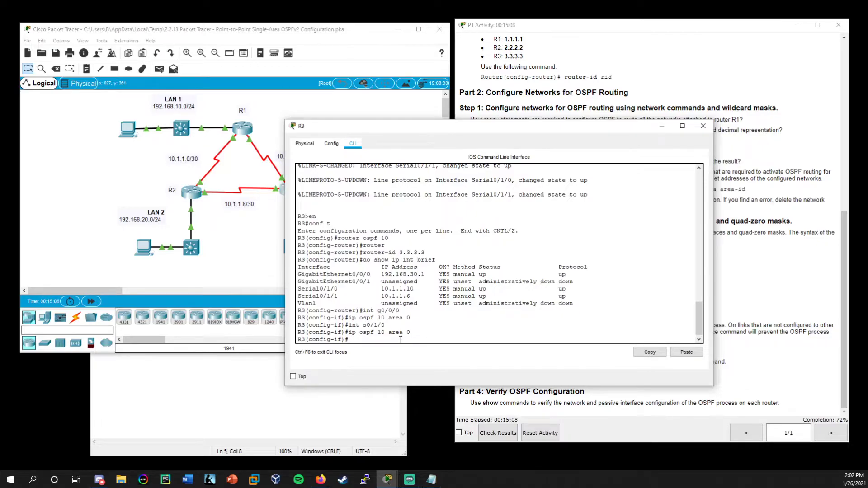
pyautogui.write('int s0/1/1')
pyautogui.press('Return')
pyautogui.press('Up')
pyautogui.press('Up')
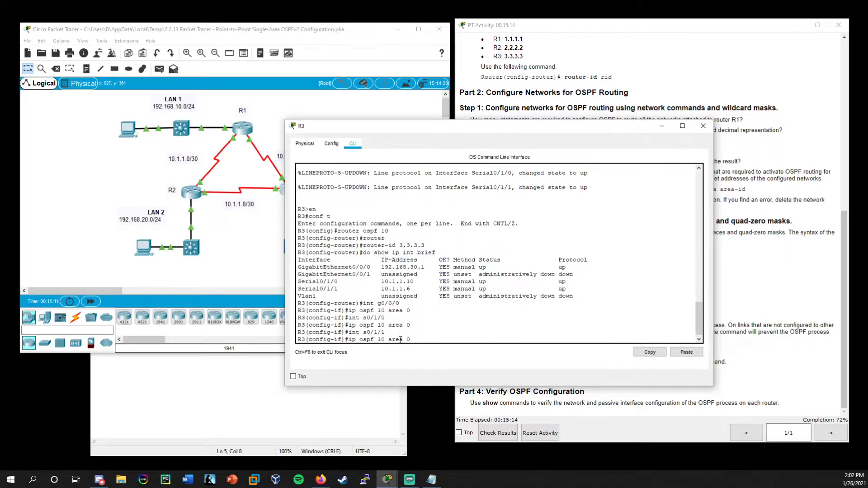
pyautogui.press('Return')
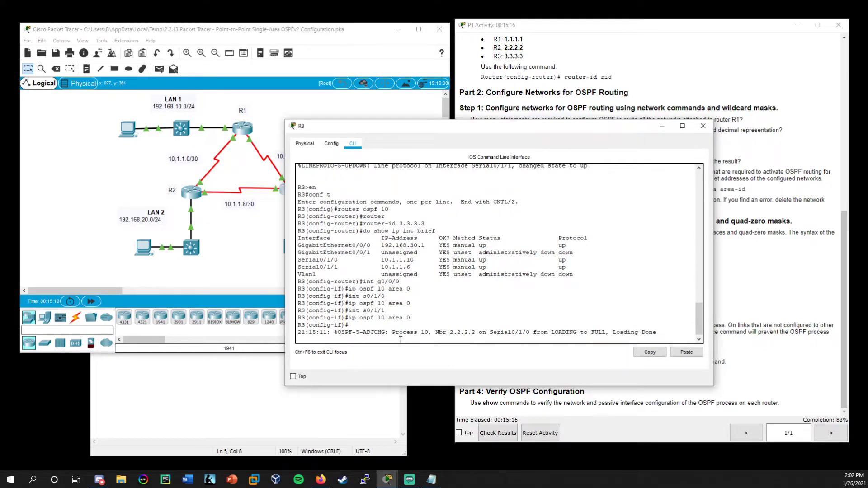
pyautogui.moveTo(584, 130); pyautogui.dragTo(477, 104)
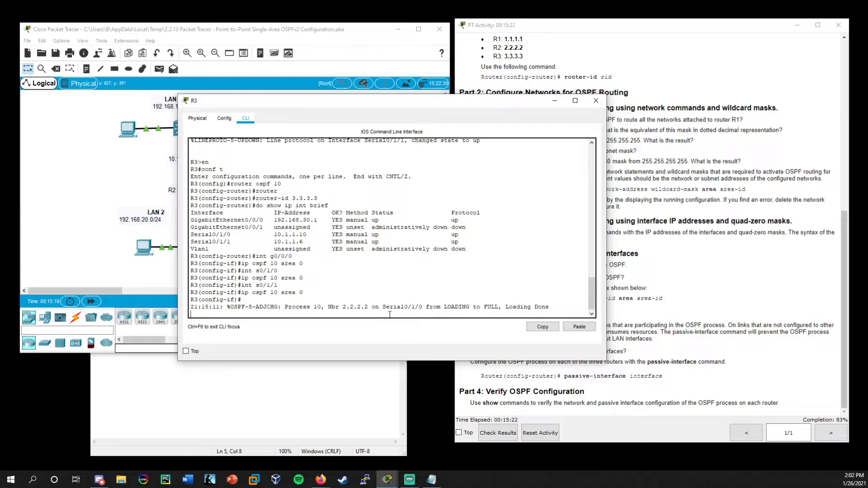
# Close R3's console and locate the passive-interface instruction in the activity.
pyautogui.click(599, 100)
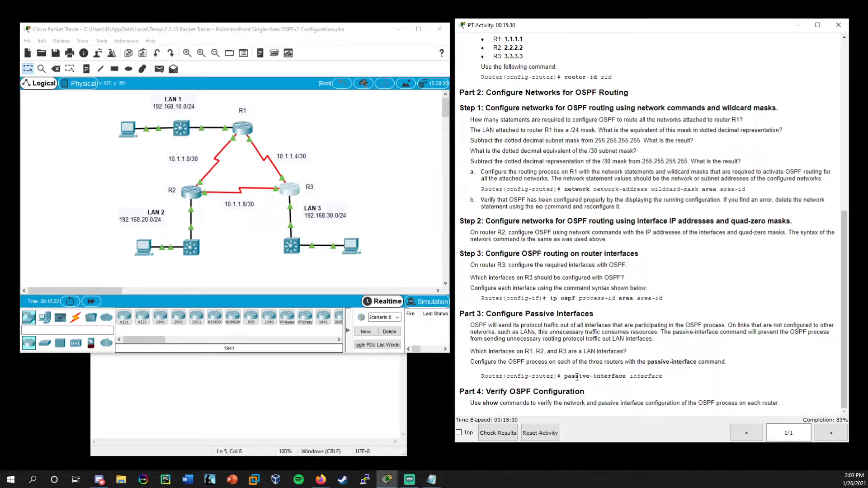
pyautogui.moveTo(642, 363); pyautogui.dragTo(704, 363)
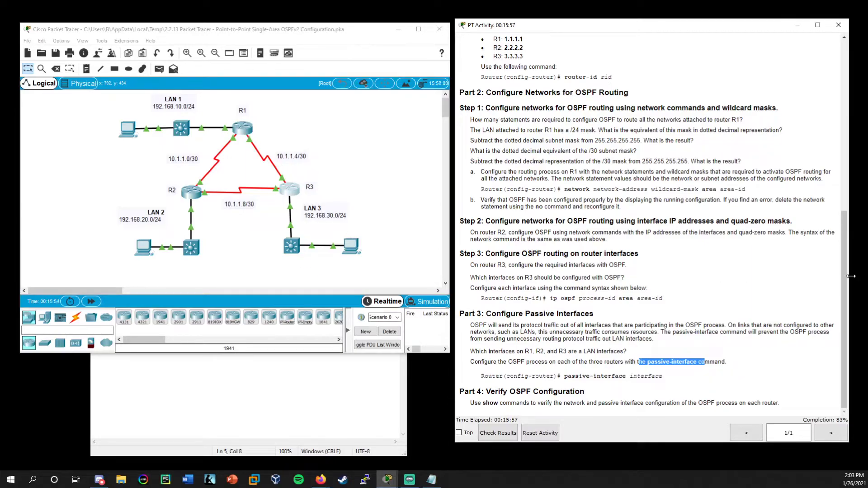
pyautogui.moveTo(846, 276); pyautogui.dragTo(845, 34)
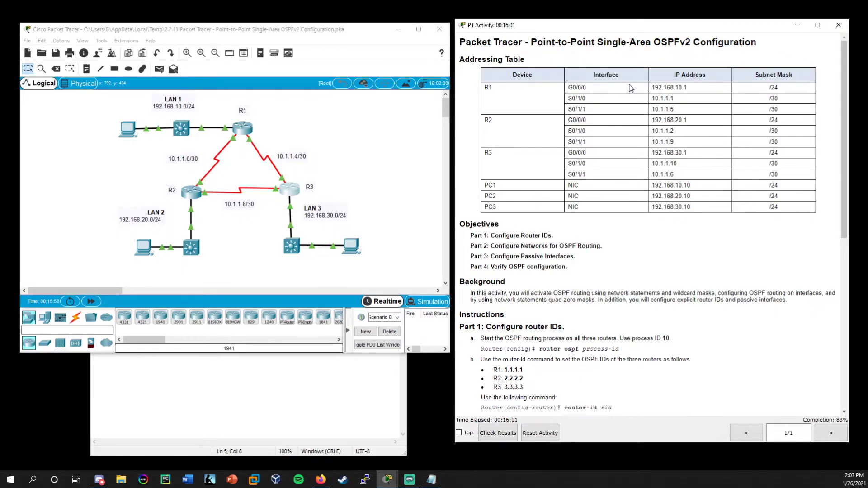
# Highlight each router's G0/0/0 LAN address: 192.168.10.1, 192.168.20.1 and 192.168.30.1.
pyautogui.doubleClick(565, 88)
pyautogui.click(600, 91)
pyautogui.doubleClick(577, 88)
pyautogui.doubleClick(687, 88)
pyautogui.tripleClick(672, 87)
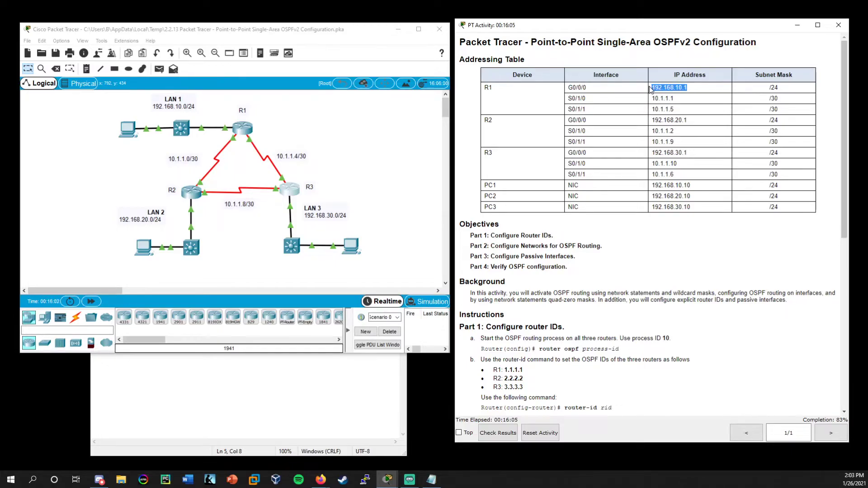
pyautogui.doubleClick(581, 121)
pyautogui.moveTo(689, 121); pyautogui.dragTo(650, 121)
pyautogui.doubleClick(592, 152)
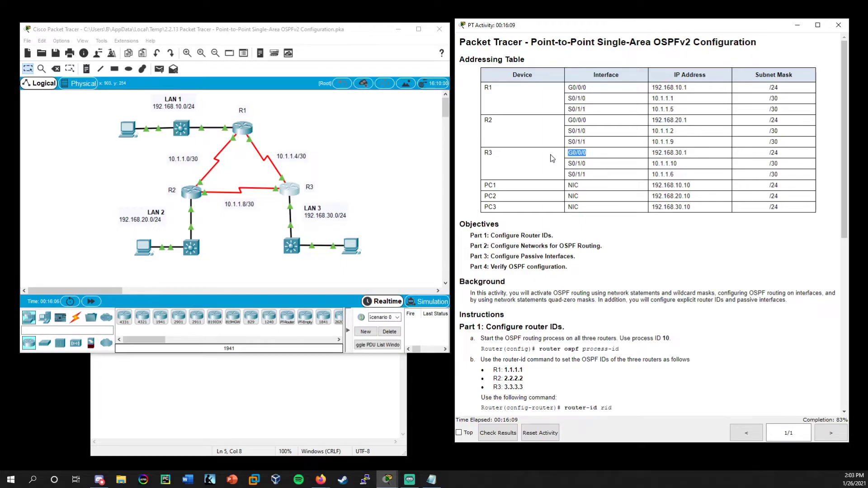
pyautogui.moveTo(698, 154); pyautogui.dragTo(636, 154)
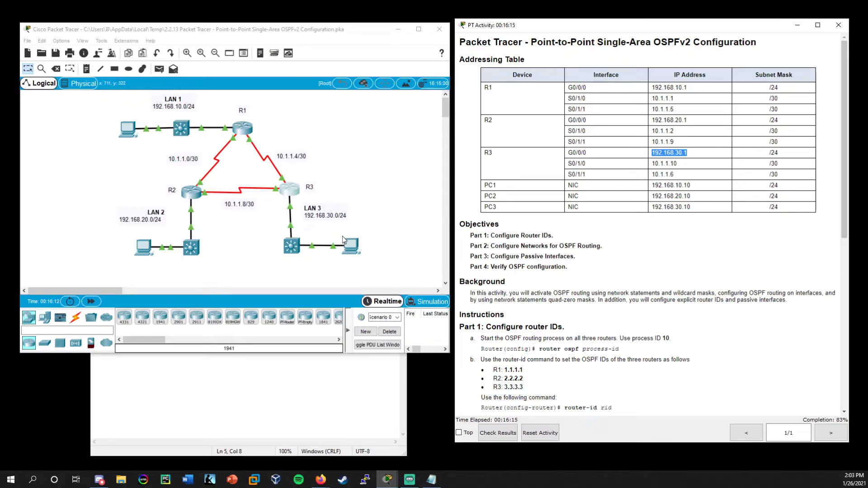
pyautogui.click(397, 144)
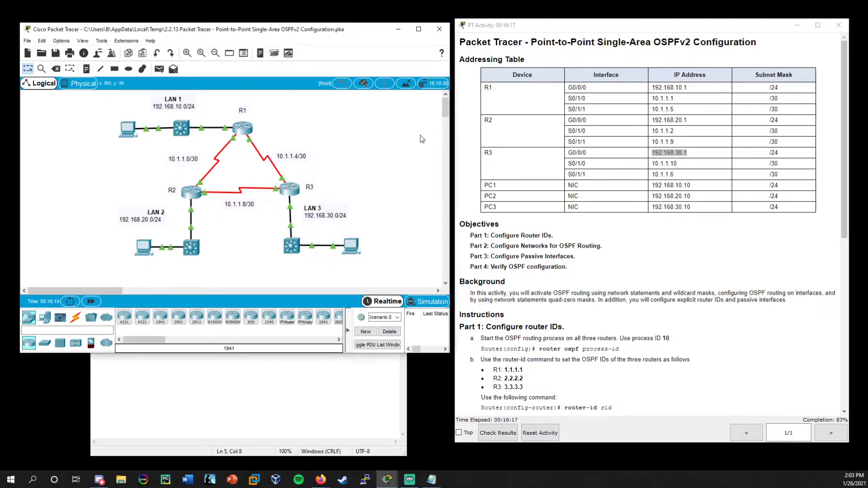
# In R1's CLI, exit and re-enter router ospf 10 configuration mode.
pyautogui.scroll(-10, 597, 246)
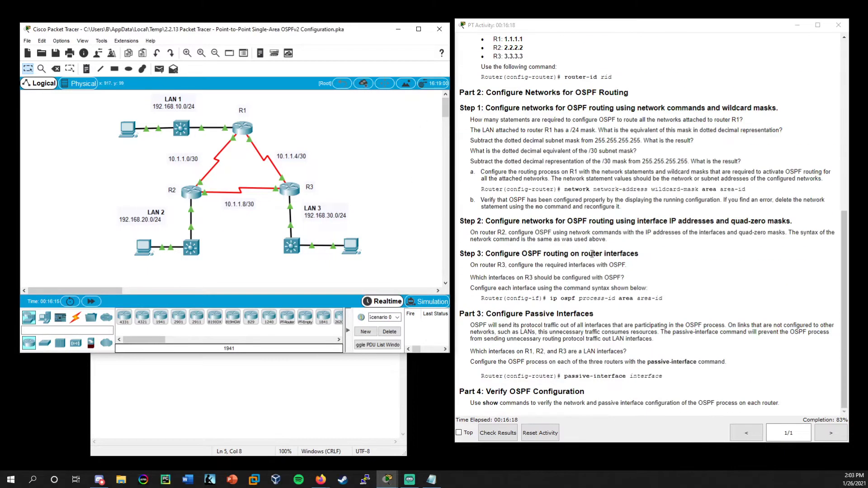
pyautogui.click(245, 131)
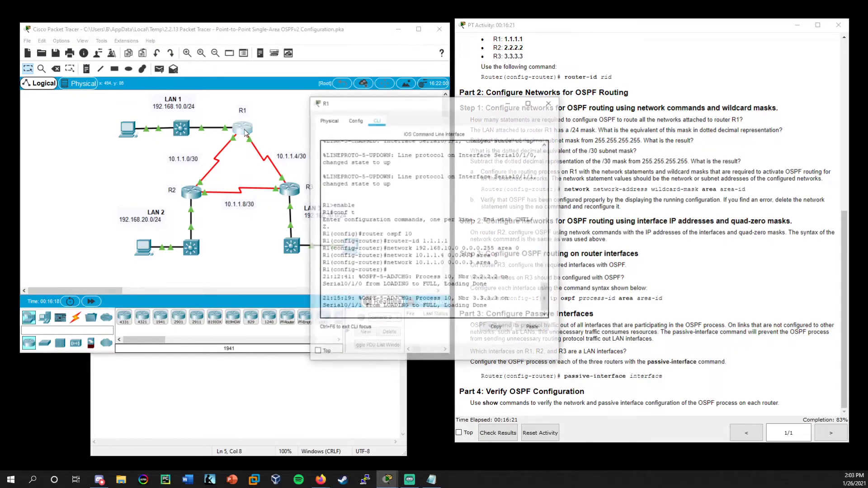
pyautogui.moveTo(424, 104); pyautogui.dragTo(309, 117)
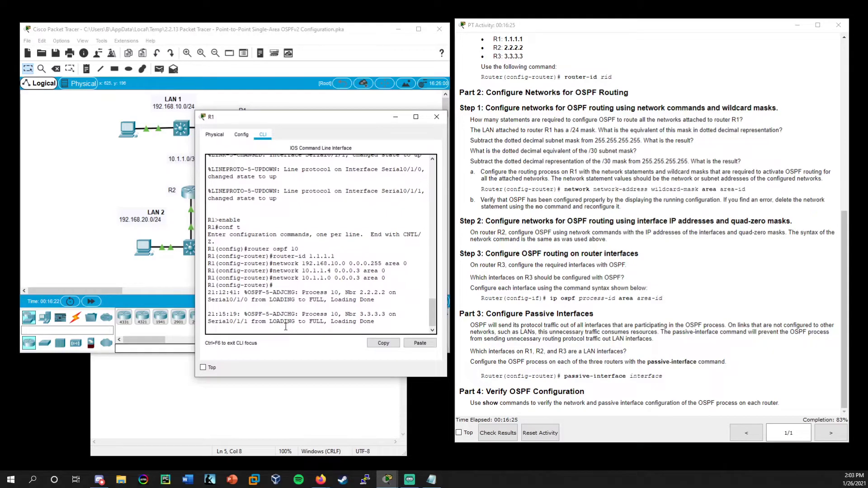
pyautogui.press('Return')
pyautogui.moveTo(553, 376); pyautogui.dragTo(507, 375)
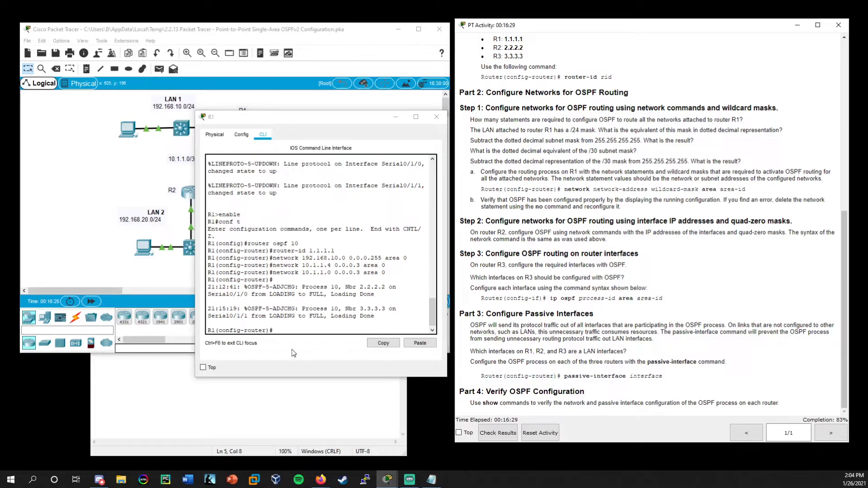
pyautogui.click(294, 322)
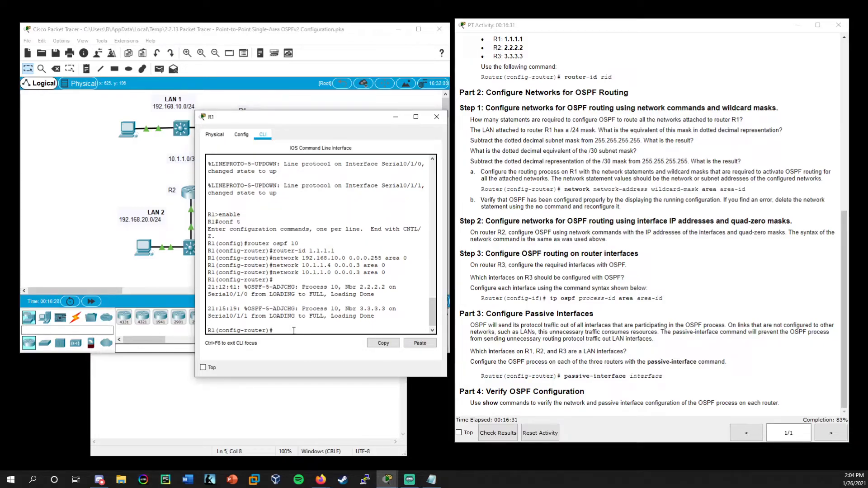
pyautogui.write('exit')
pyautogui.press('Return')
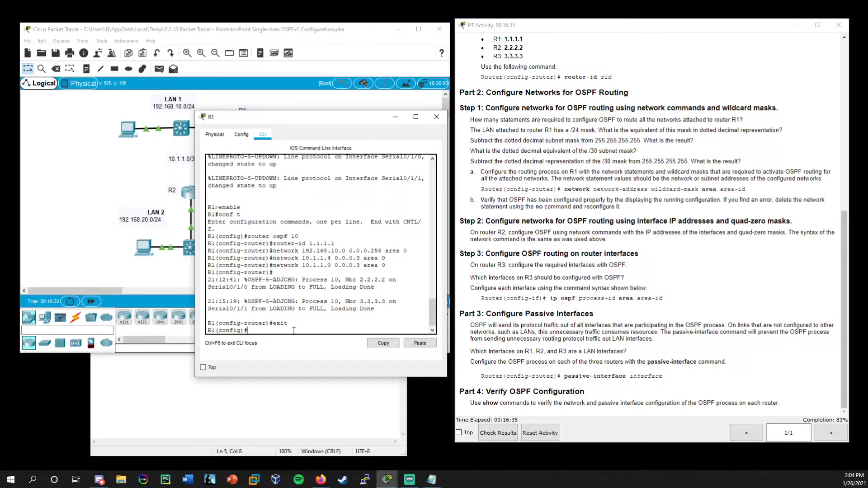
pyautogui.write('ruo')
pyautogui.write('rout')
pyautogui.press('Return')
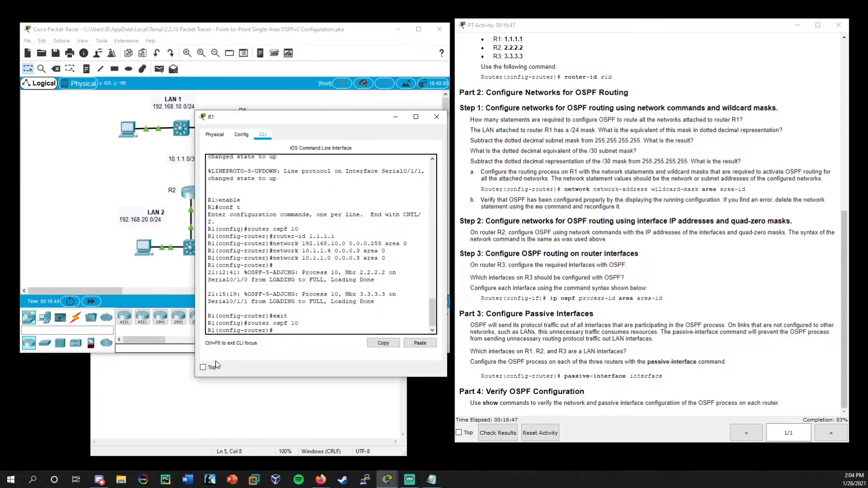
# Make R1's G0/0/0 passive under OSPF 10 and close its window.
pyautogui.press('Return')
pyautogui.write('pass')
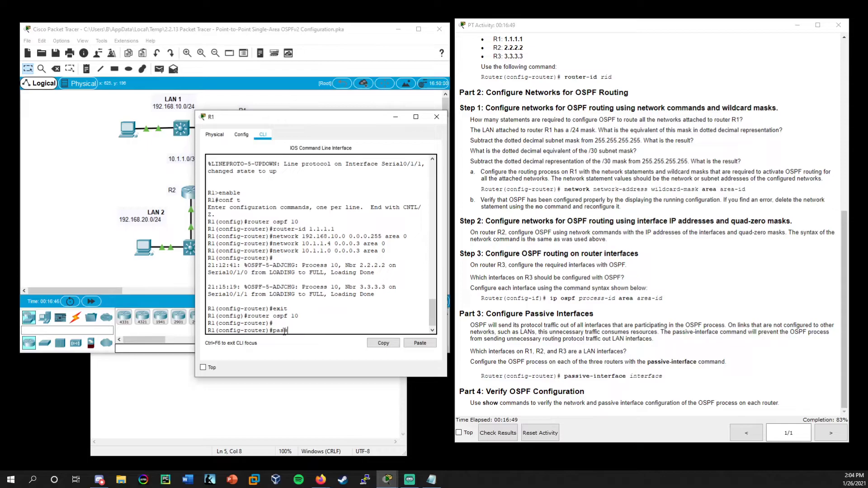
pyautogui.write('ive')
pyautogui.press('Tab')
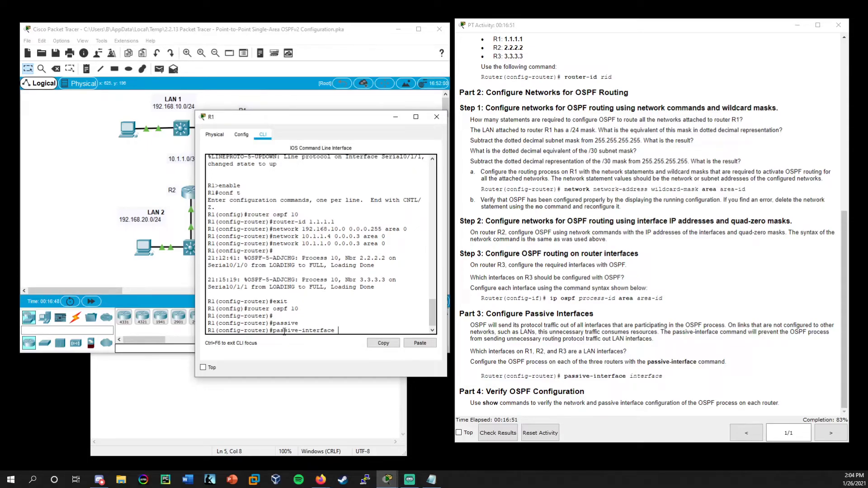
pyautogui.write('g0/0/0')
pyautogui.press('Return')
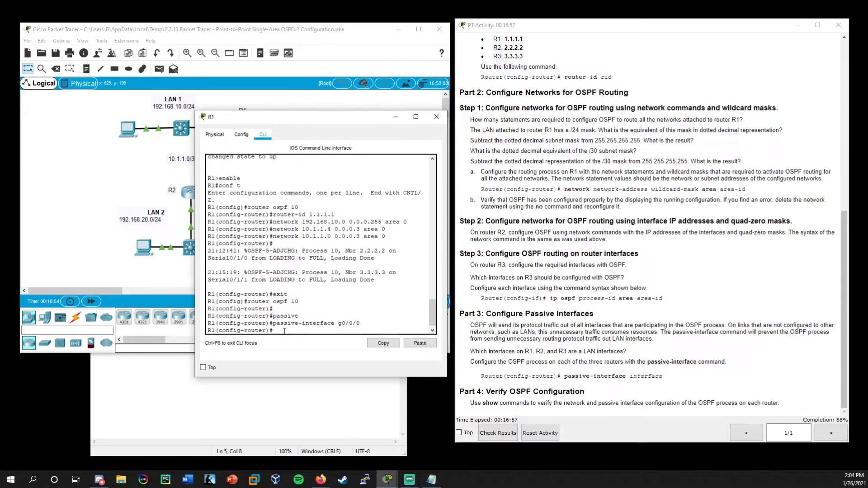
pyautogui.click(439, 117)
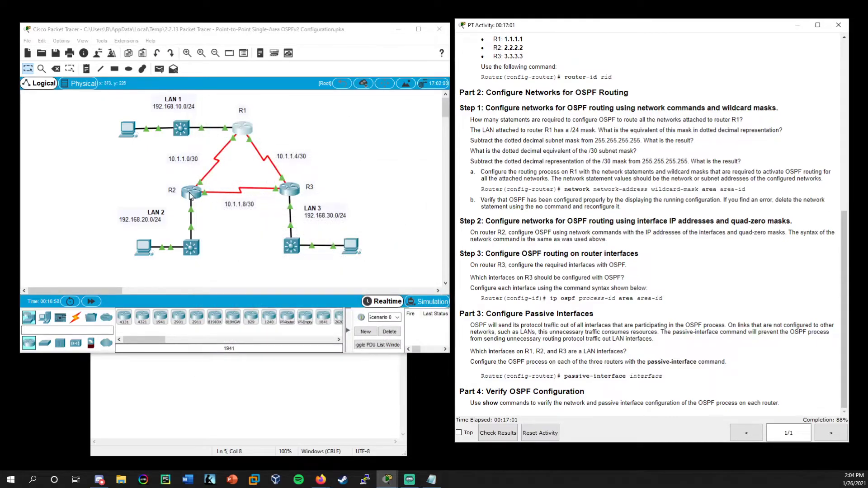
# On R2, add passive-interface g0/0/0 under OSPF process 10.
pyautogui.click(190, 195)
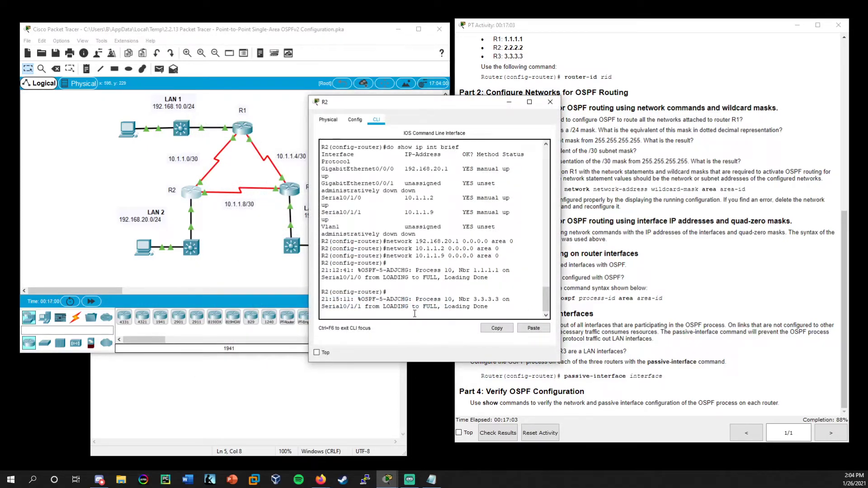
pyautogui.press('Return')
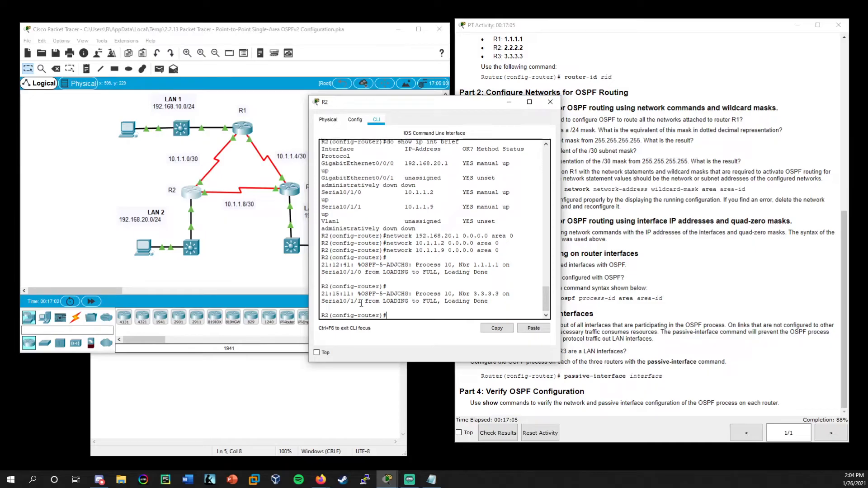
pyautogui.write('passiv')
pyautogui.press('Tab')
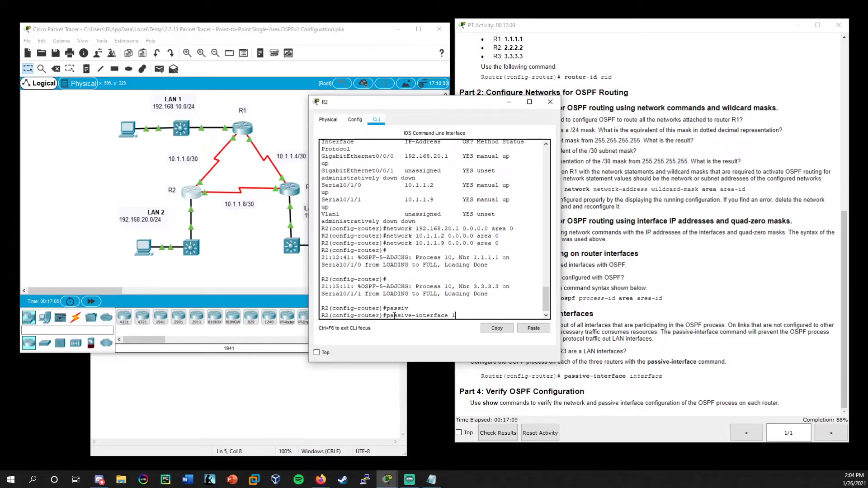
pyautogui.write('g0/0/0')
pyautogui.press('Return')
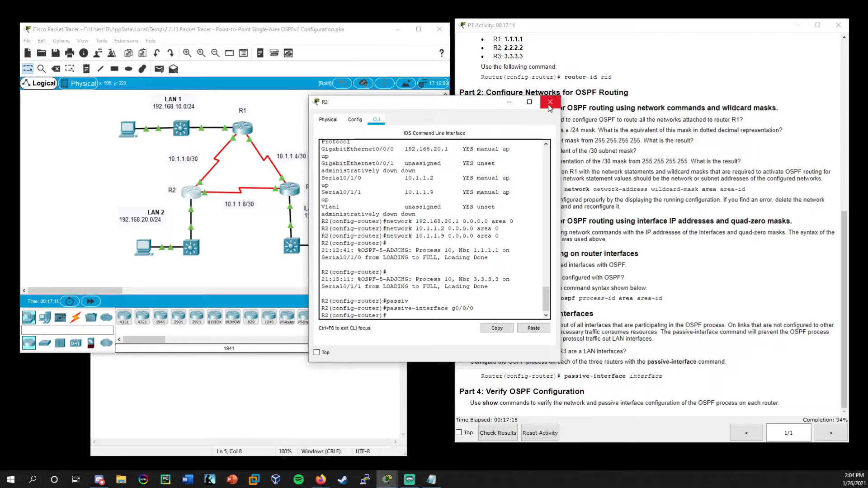
pyautogui.click(454, 302)
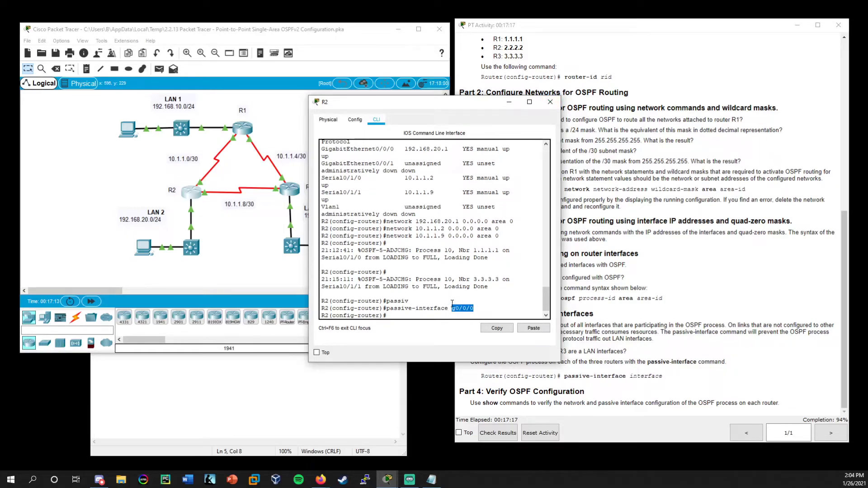
# Close R2, then on R3 enter router ospf 10 and add passive-interface g0/0/0.
pyautogui.click(551, 102)
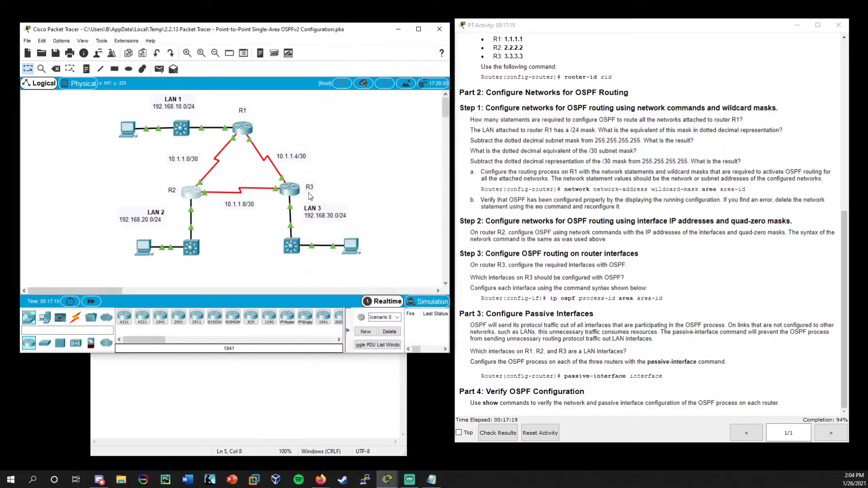
pyautogui.click(296, 195)
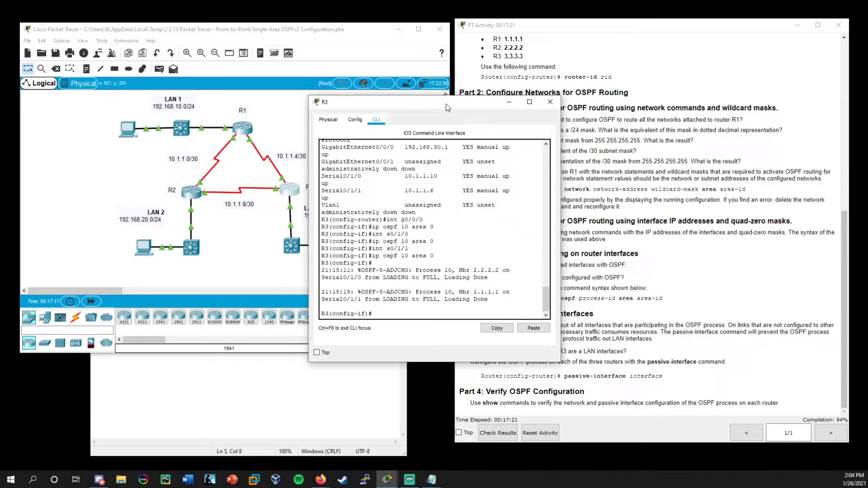
pyautogui.moveTo(446, 104); pyautogui.dragTo(415, 111)
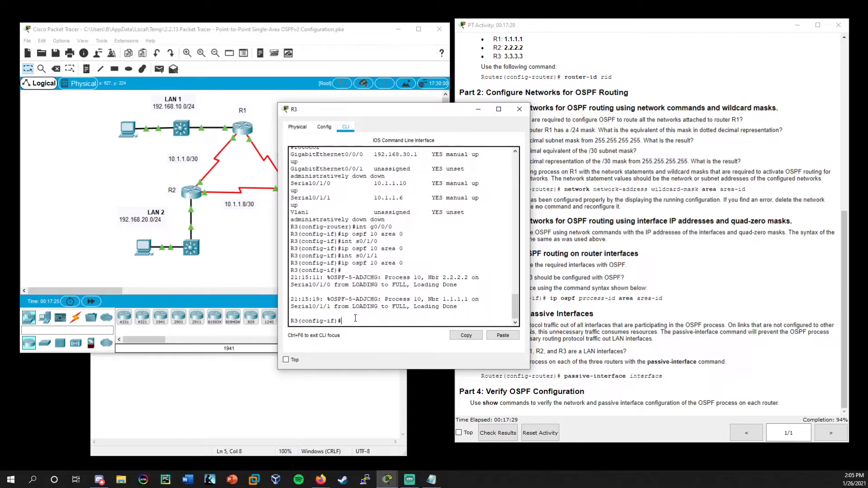
pyautogui.write('router ospf 10')
pyautogui.press('Return')
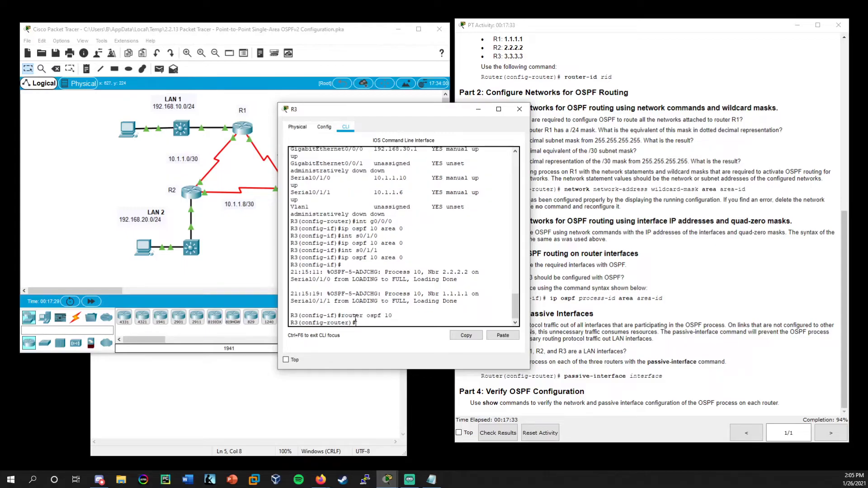
pyautogui.write('pass')
pyautogui.press('Tab')
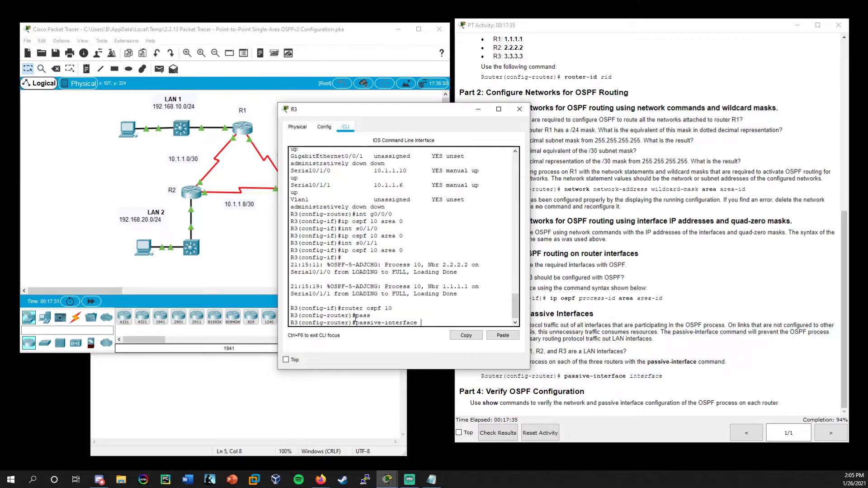
pyautogui.write('g0/0/0')
pyautogui.press('Return')
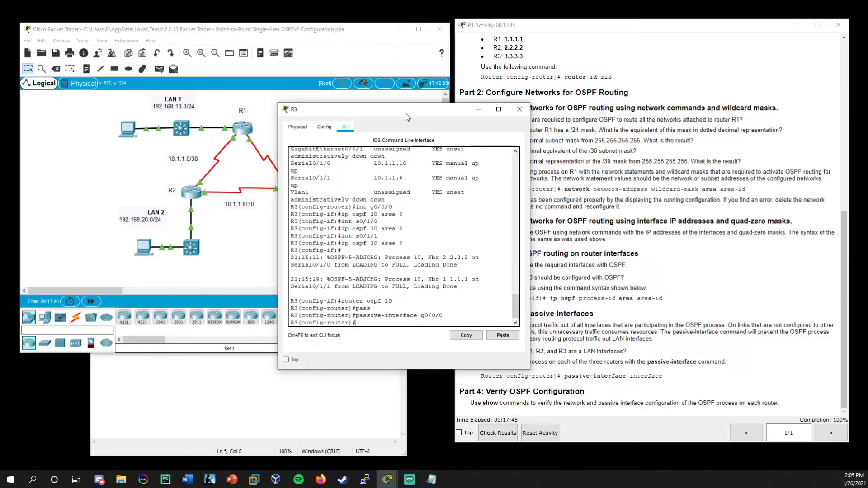
pyautogui.moveTo(406, 117); pyautogui.dragTo(333, 124)
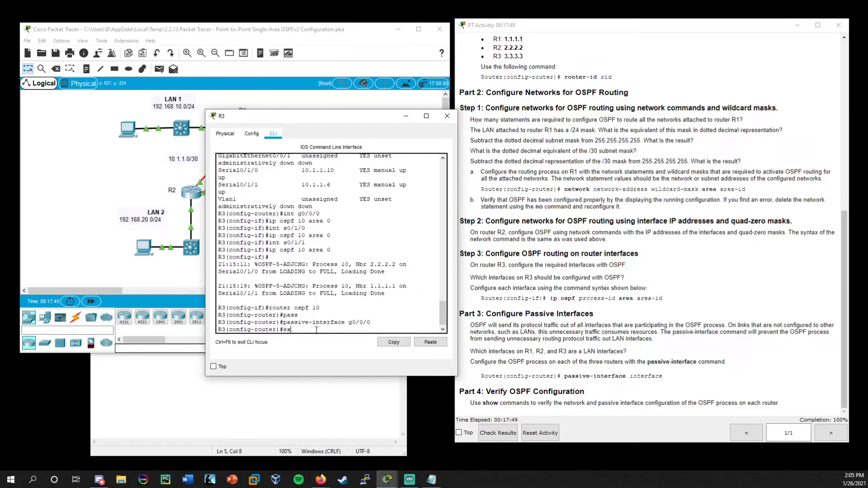
# Exit to privileged mode on R3 and run show ip protocols.
pyautogui.write('it')
pyautogui.press('Return')
pyautogui.write('show ip protoco')
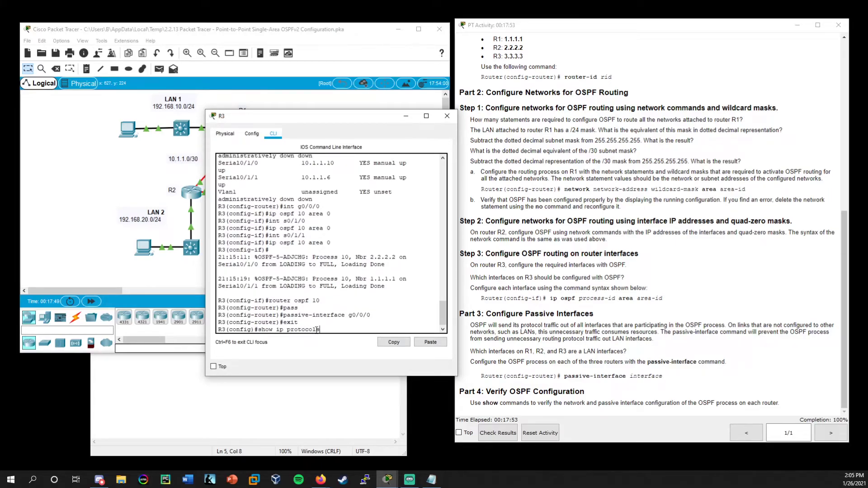
pyautogui.write('ls')
pyautogui.press('Return')
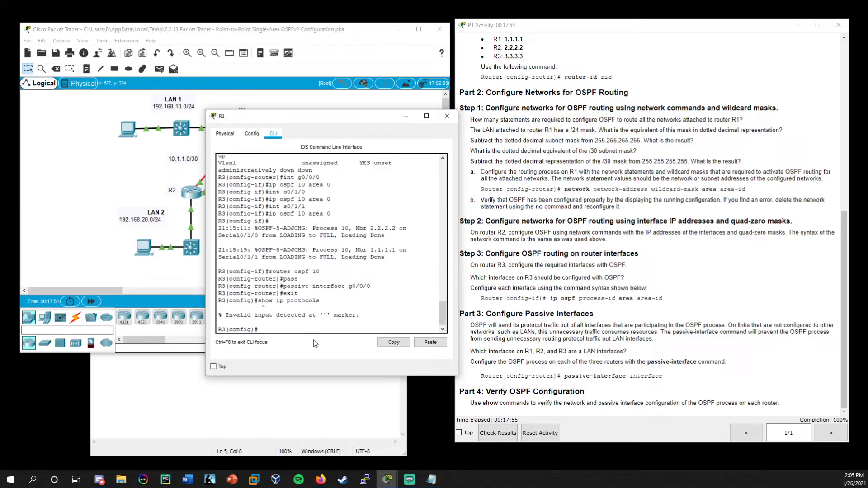
pyautogui.write('exit')
pyautogui.press('Return')
pyautogui.press('Return')
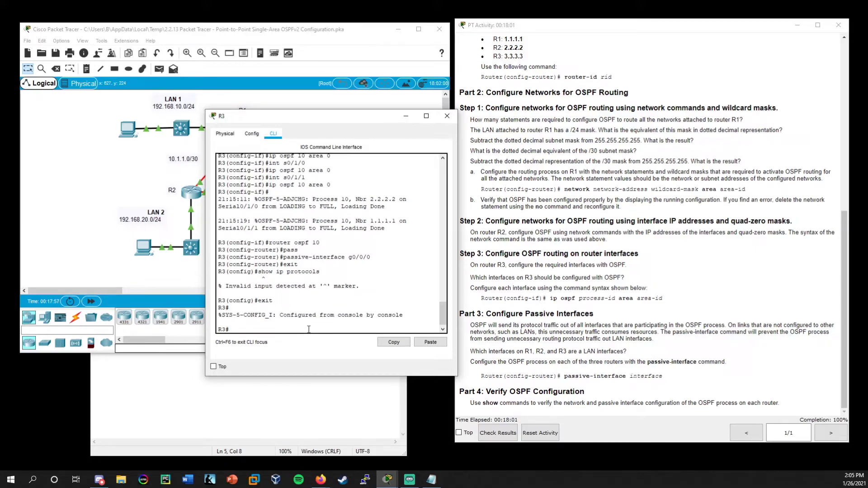
pyautogui.write('show ip')
pyautogui.press('Tab')
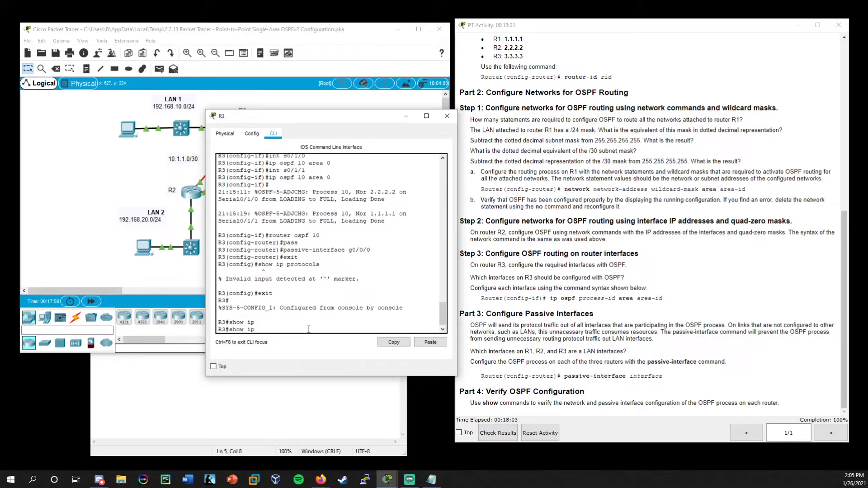
pyautogui.write('protocols')
pyautogui.press('Return')
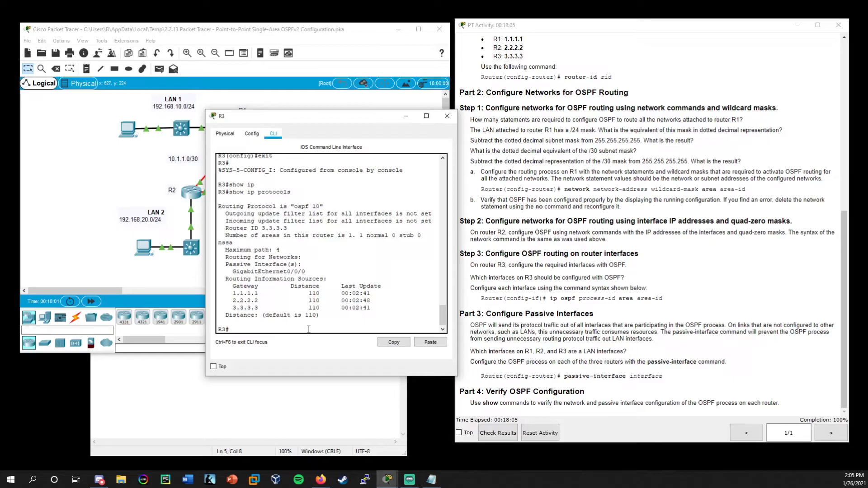
# Widen R3's window and highlight the passive GigabitEthernet0/0/0 and Routing for Networks lines.
pyautogui.moveTo(457, 258); pyautogui.dragTo(605, 258)
pyautogui.moveTo(409, 128); pyautogui.dragTo(430, 138)
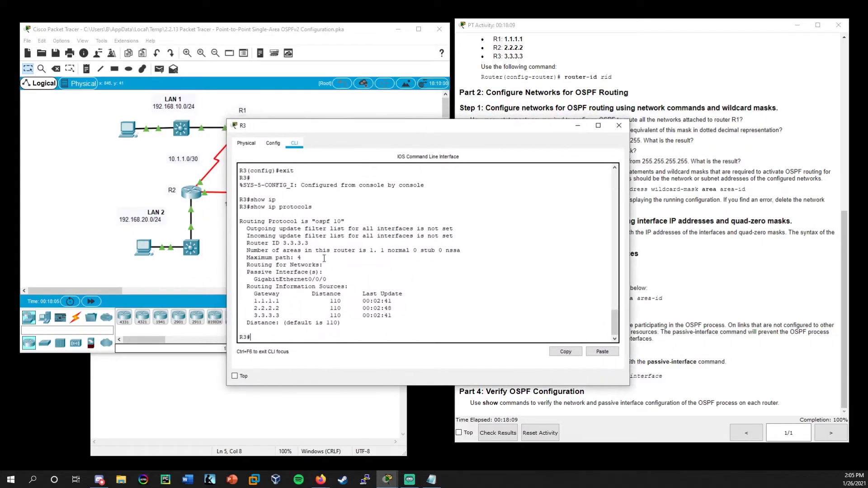
pyautogui.moveTo(328, 279); pyautogui.dragTo(239, 274)
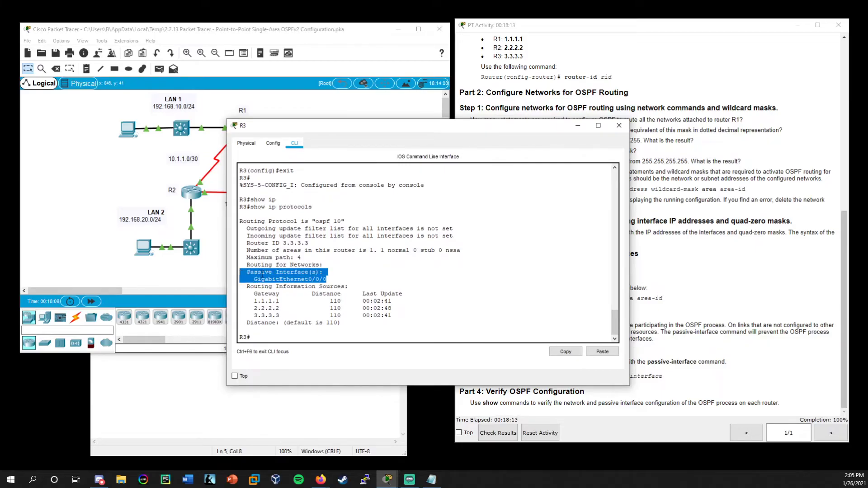
pyautogui.moveTo(327, 280); pyautogui.dragTo(247, 272)
pyautogui.click(296, 273)
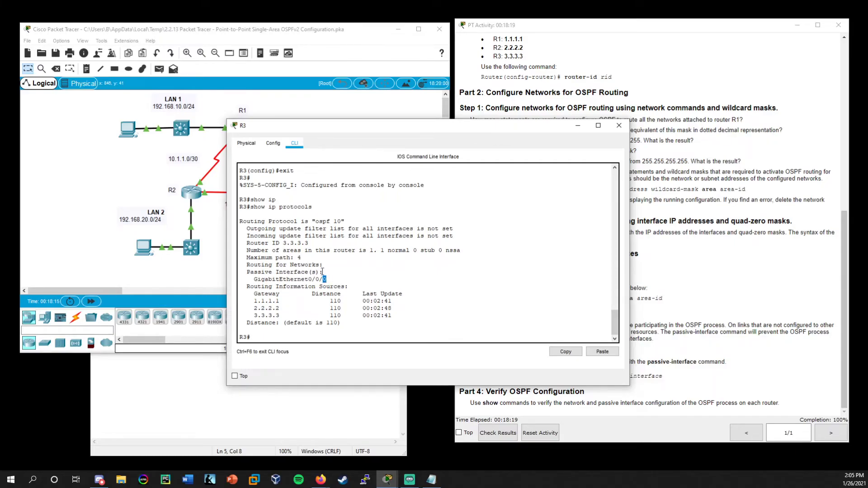
pyautogui.moveTo(324, 264); pyautogui.dragTo(230, 265)
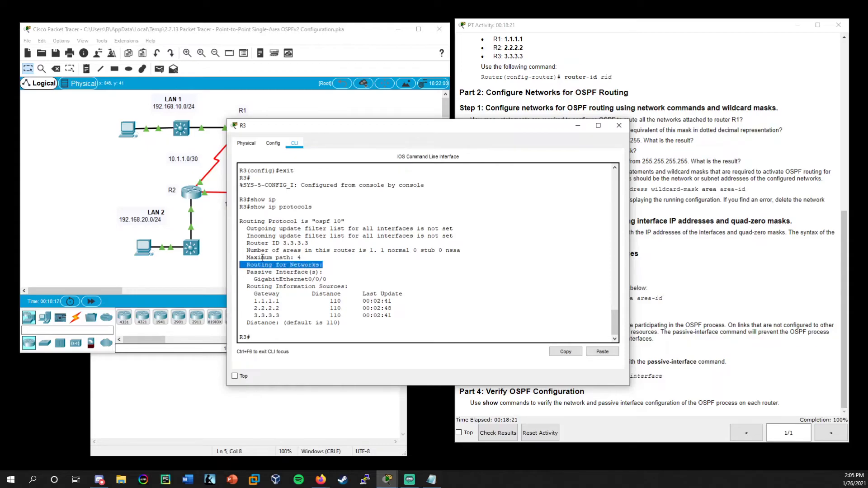
pyautogui.moveTo(395, 133); pyautogui.dragTo(397, 155)
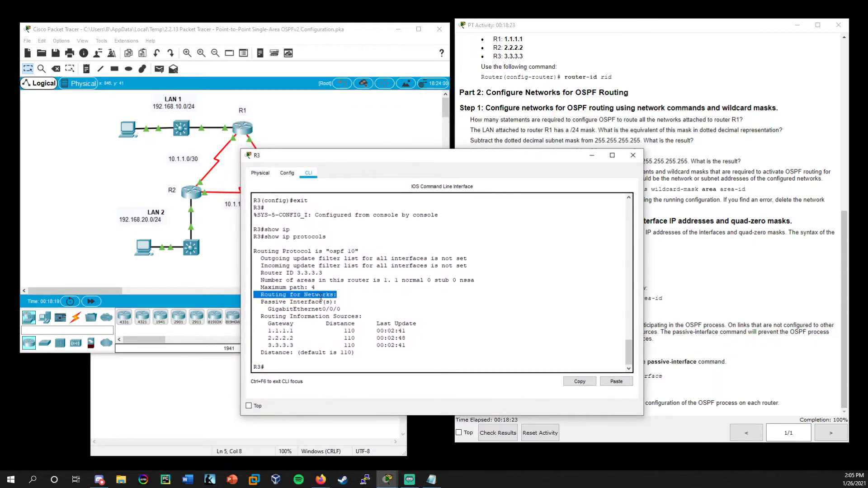
pyautogui.moveTo(337, 295); pyautogui.dragTo(255, 294)
pyautogui.moveTo(445, 165); pyautogui.dragTo(329, 175)
pyautogui.click(255, 301)
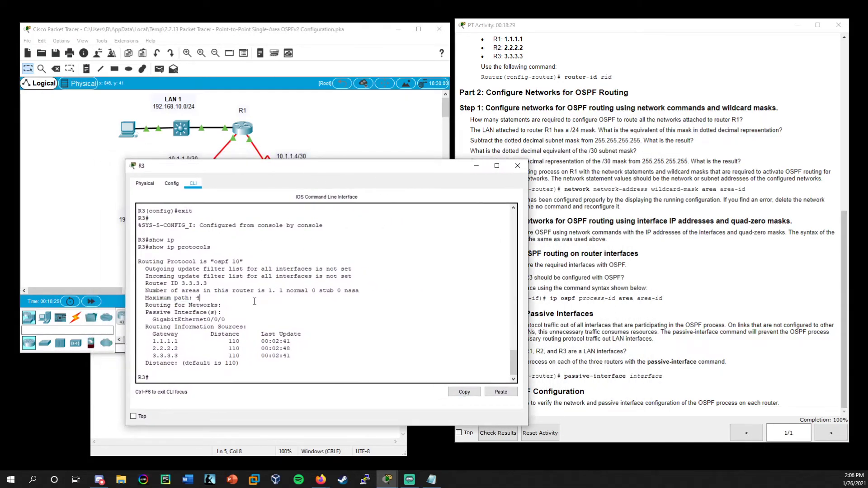
pyautogui.moveTo(221, 305); pyautogui.dragTo(134, 306)
# Close R3 and run 'do show ip protocols' in R1's CLI.
pyautogui.click(518, 166)
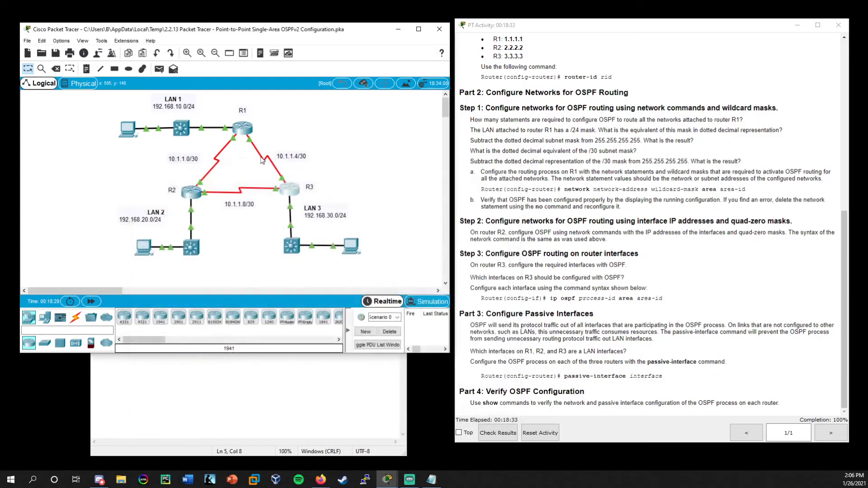
pyautogui.click(246, 131)
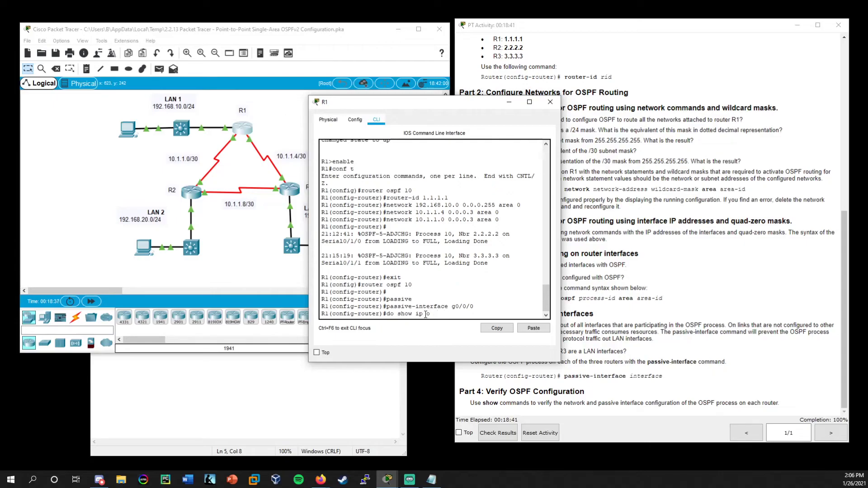
pyautogui.write('ls')
pyautogui.press('Return')
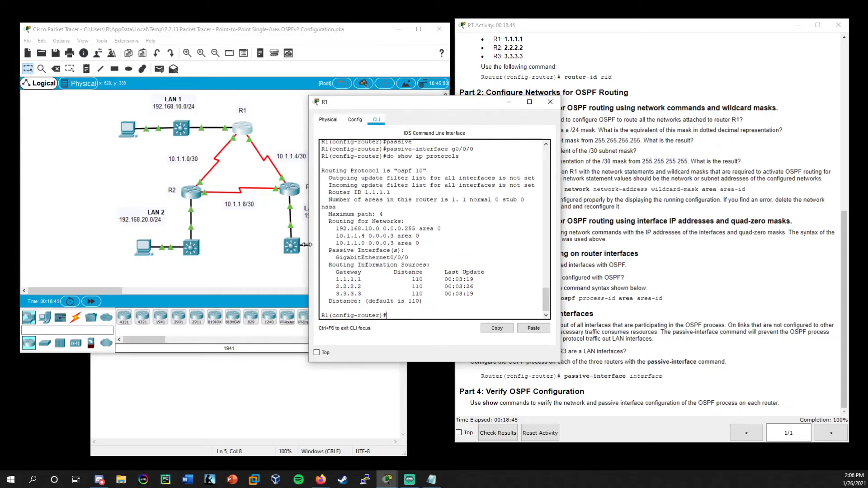
pyautogui.moveTo(309, 245); pyautogui.dragTo(159, 244)
# Highlight R1's routed networks, including 192.168.10.0, and its passive GigabitEthernet0/0/0 interface.
pyautogui.moveTo(272, 241); pyautogui.dragTo(172, 221)
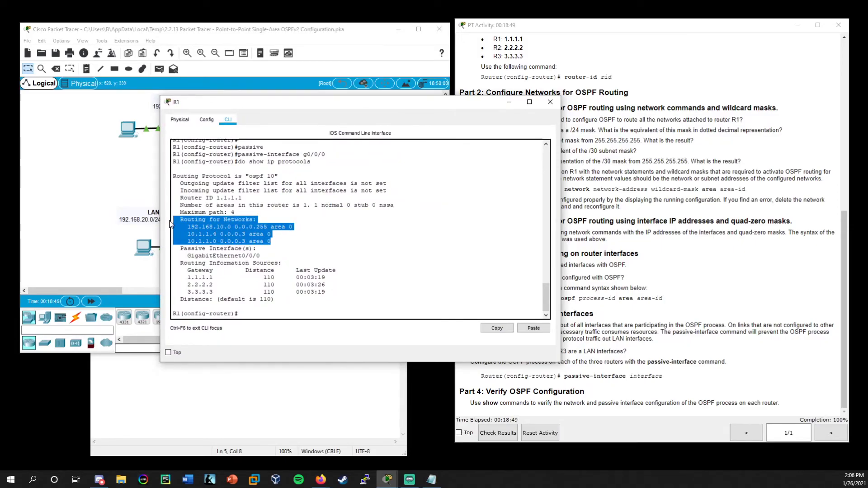
pyautogui.click(195, 243)
pyautogui.moveTo(231, 227); pyautogui.dragTo(297, 228)
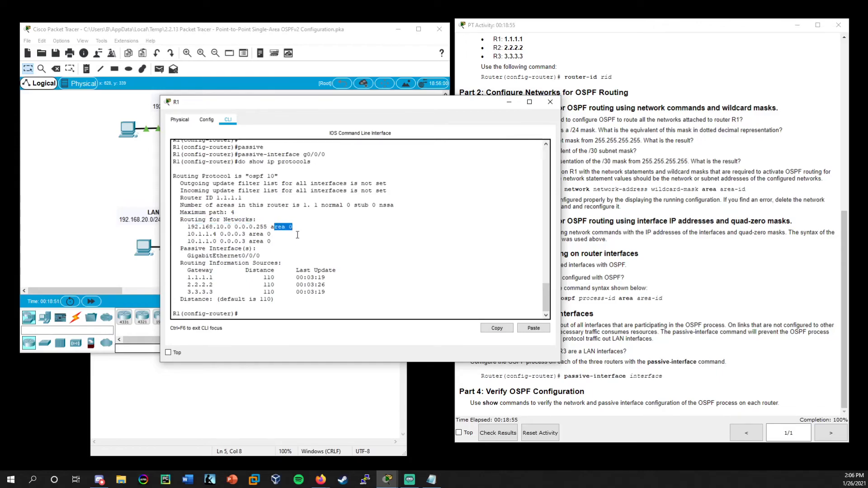
pyautogui.moveTo(262, 256); pyautogui.dragTo(173, 252)
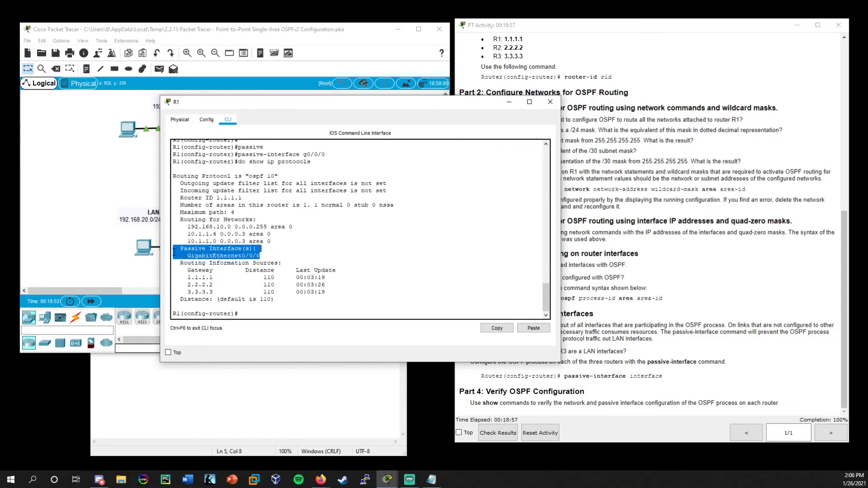
pyautogui.click(239, 240)
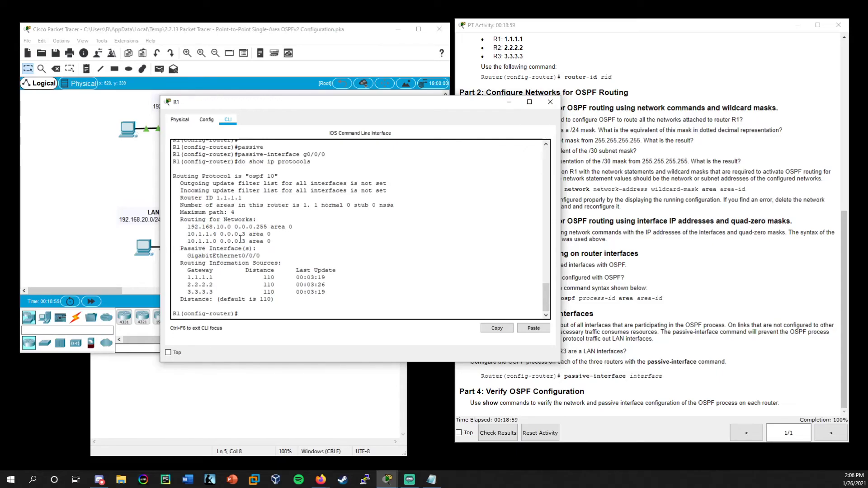
pyautogui.moveTo(199, 227); pyautogui.dragTo(269, 227)
pyautogui.click(228, 228)
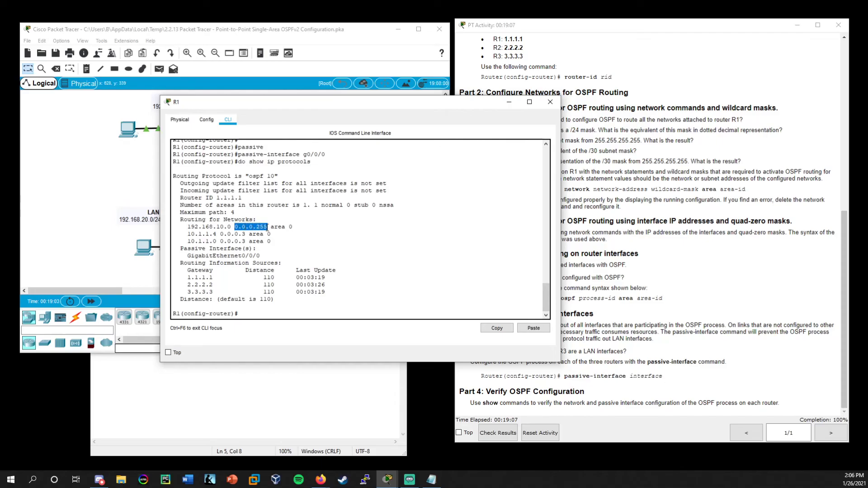
pyautogui.click(250, 241)
# Scroll the PT Activity instructions to the top to show the addressing table.
pyautogui.moveTo(327, 104); pyautogui.dragTo(312, 118)
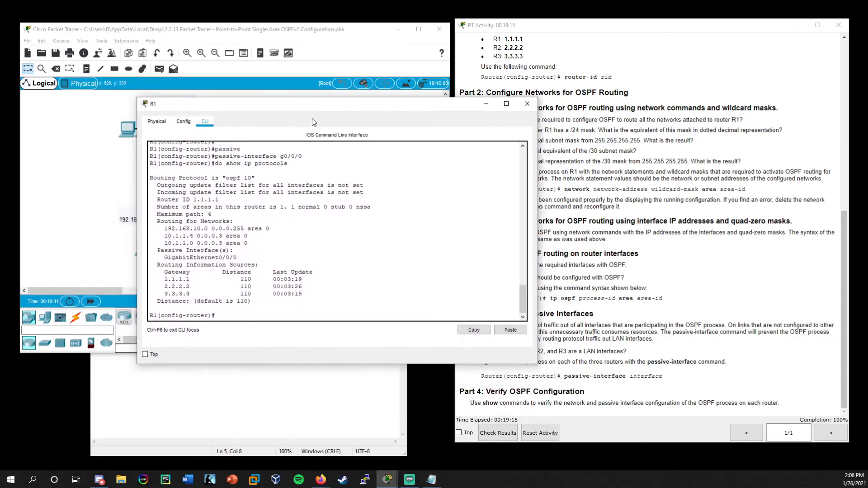
pyautogui.click(746, 346)
pyautogui.scroll(10, 714, 361)
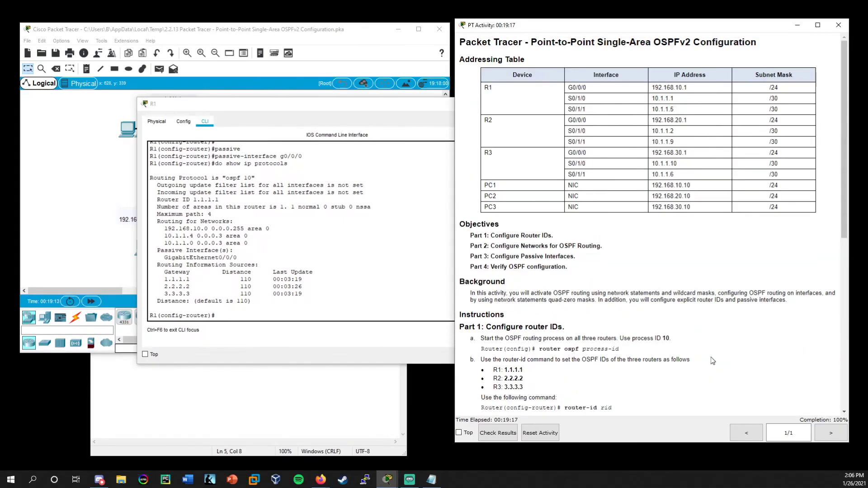